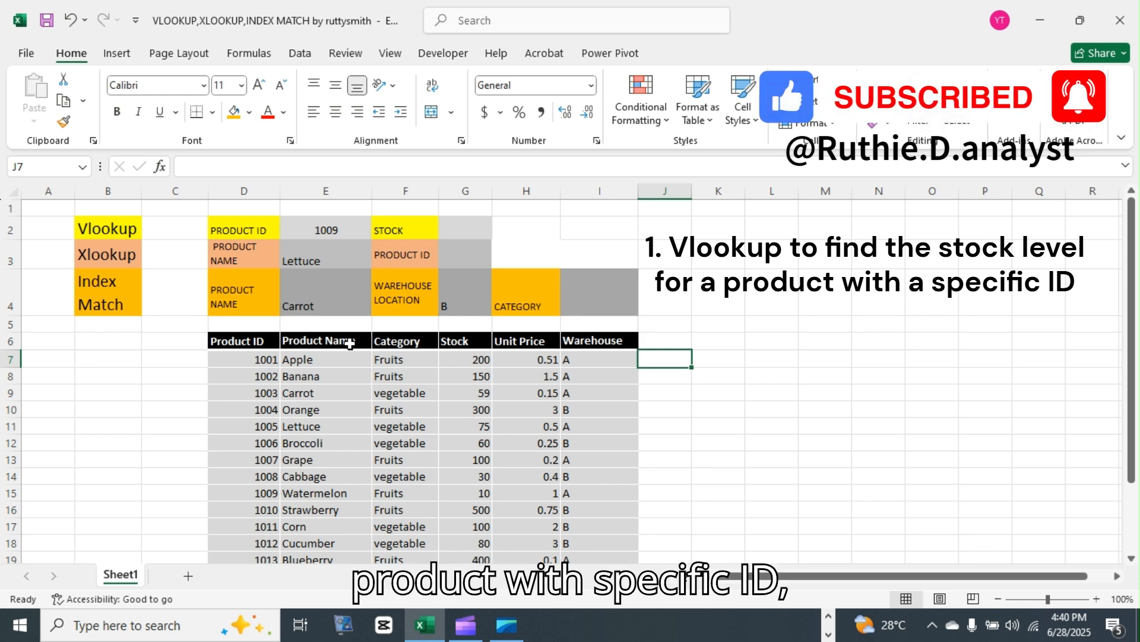
Step: Start a VLOOKUP formula in G2 with E2 as the lookup value and D6:I26 as the table array
click(453, 224)
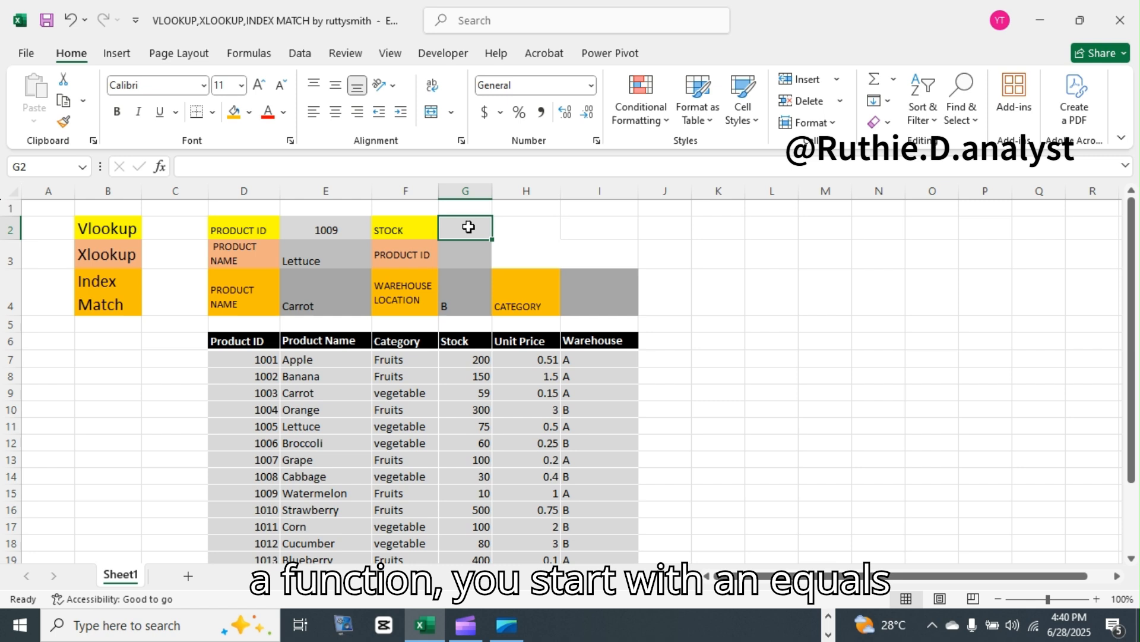
text(=)
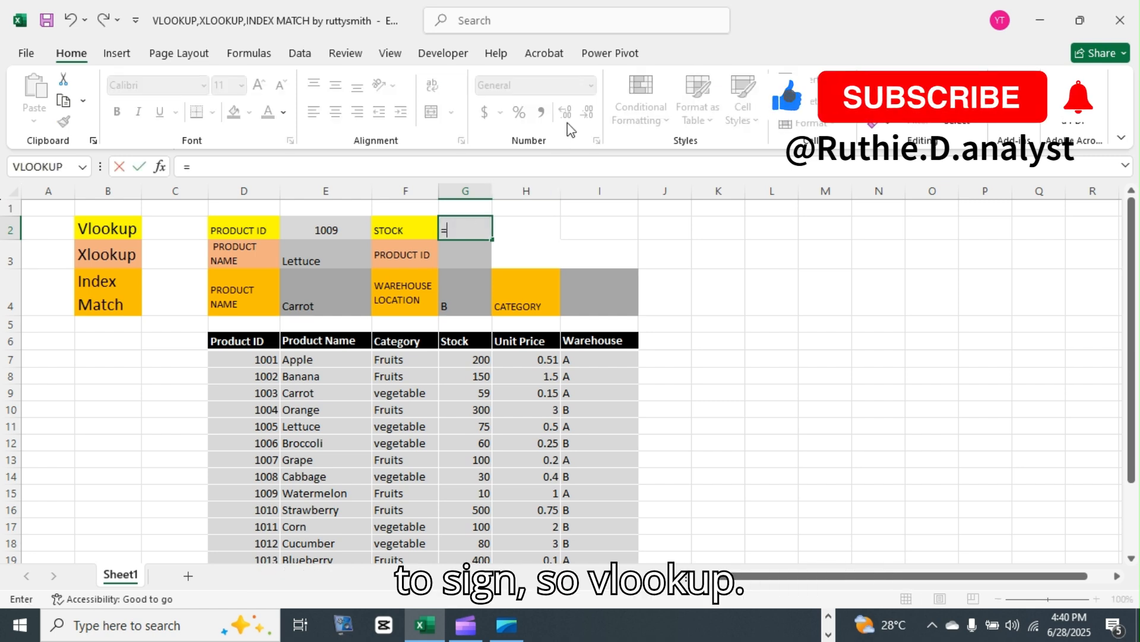
text(vl)
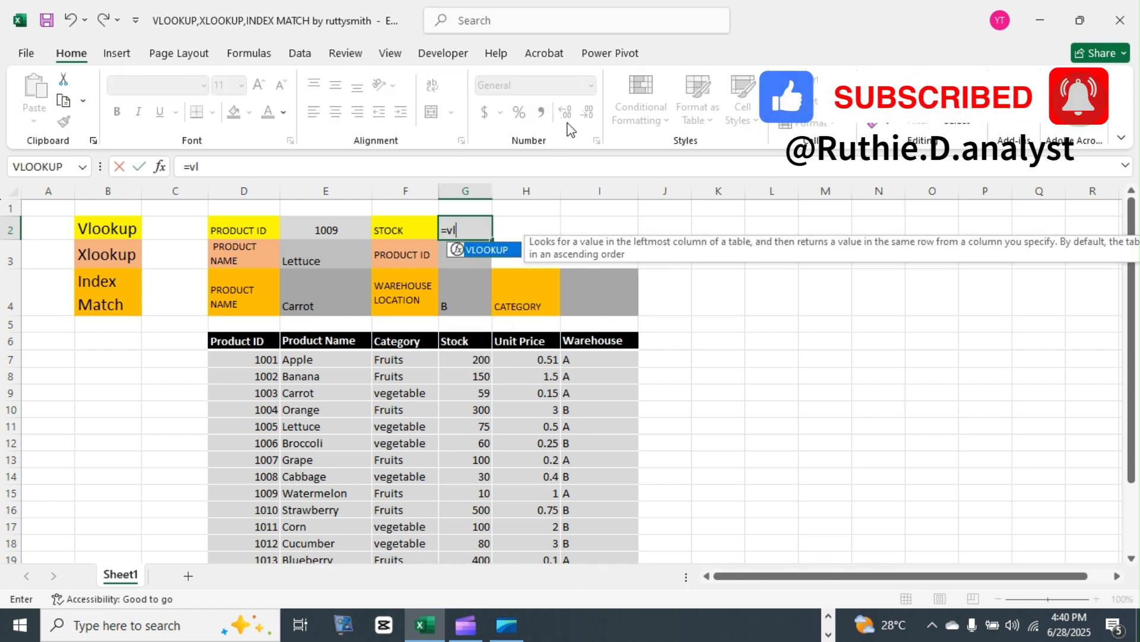
key(Tab)
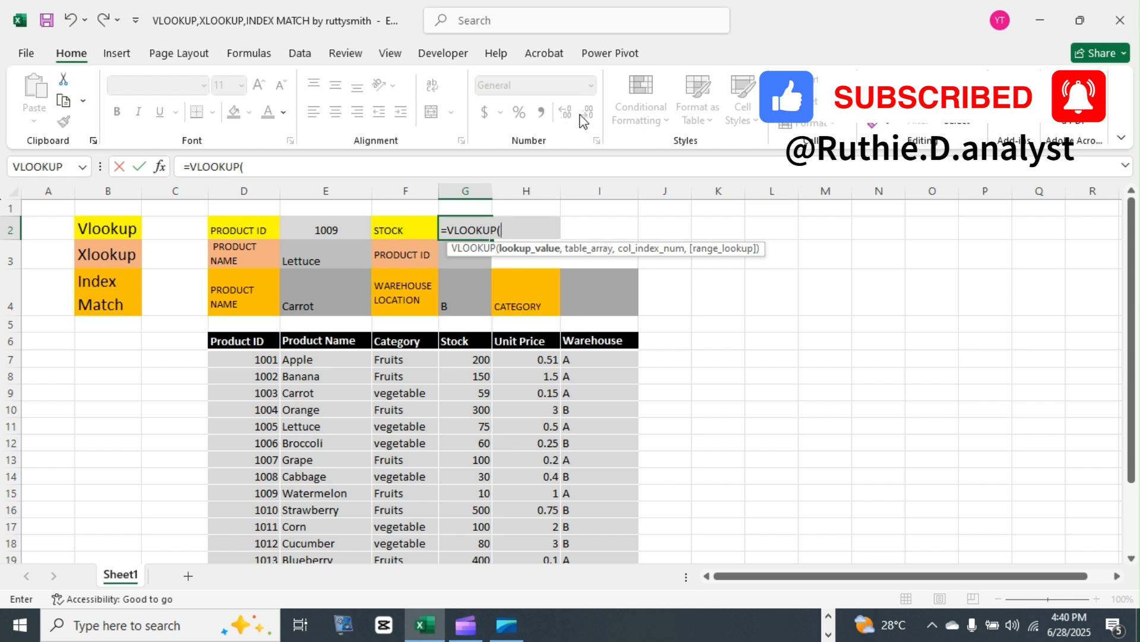
click(323, 230)
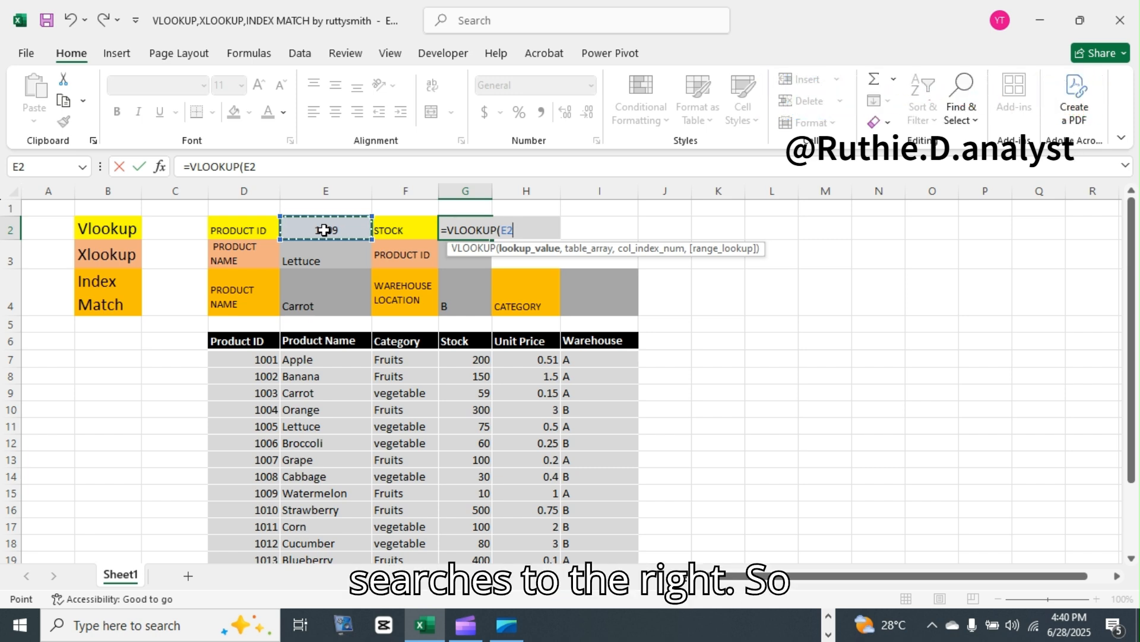
text(,)
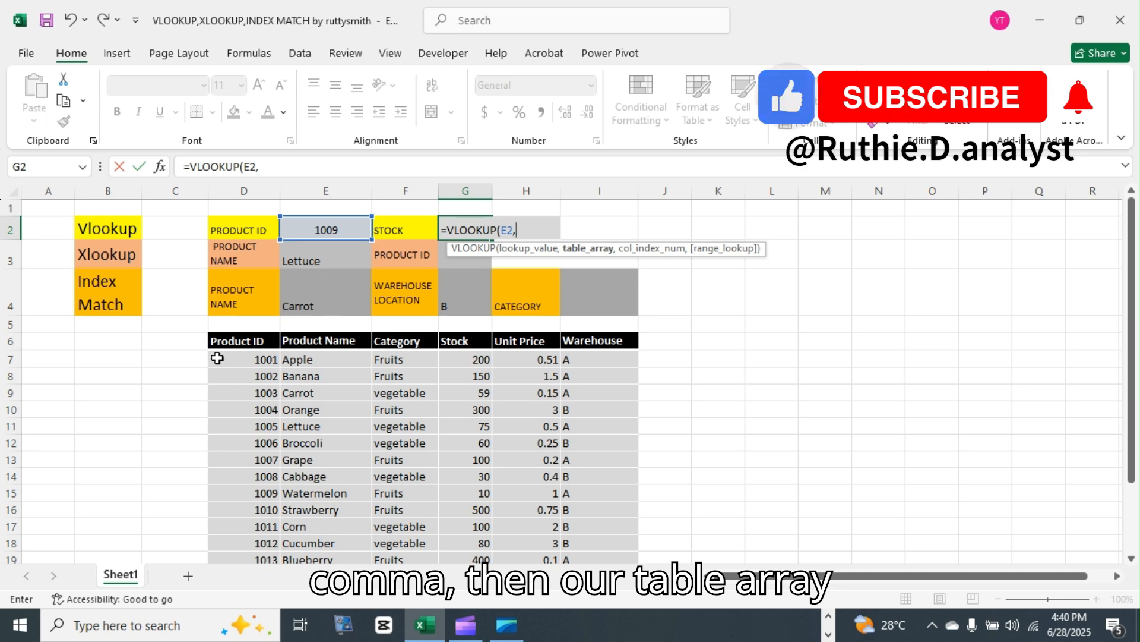
drag(224, 338, 582, 368)
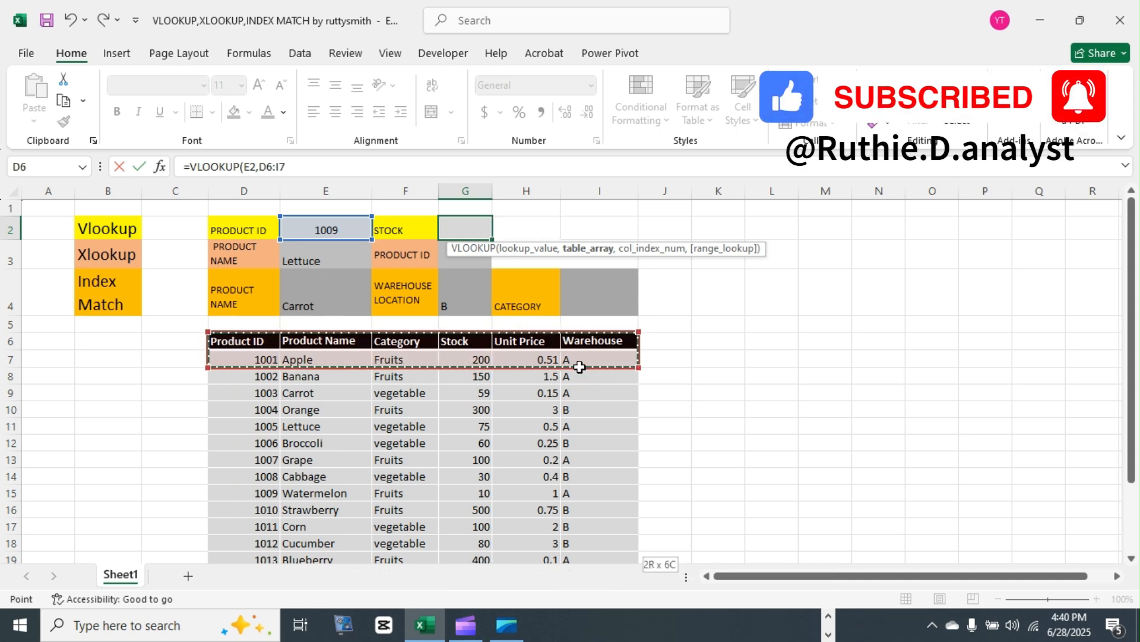
key(ctrl+shift+Down)
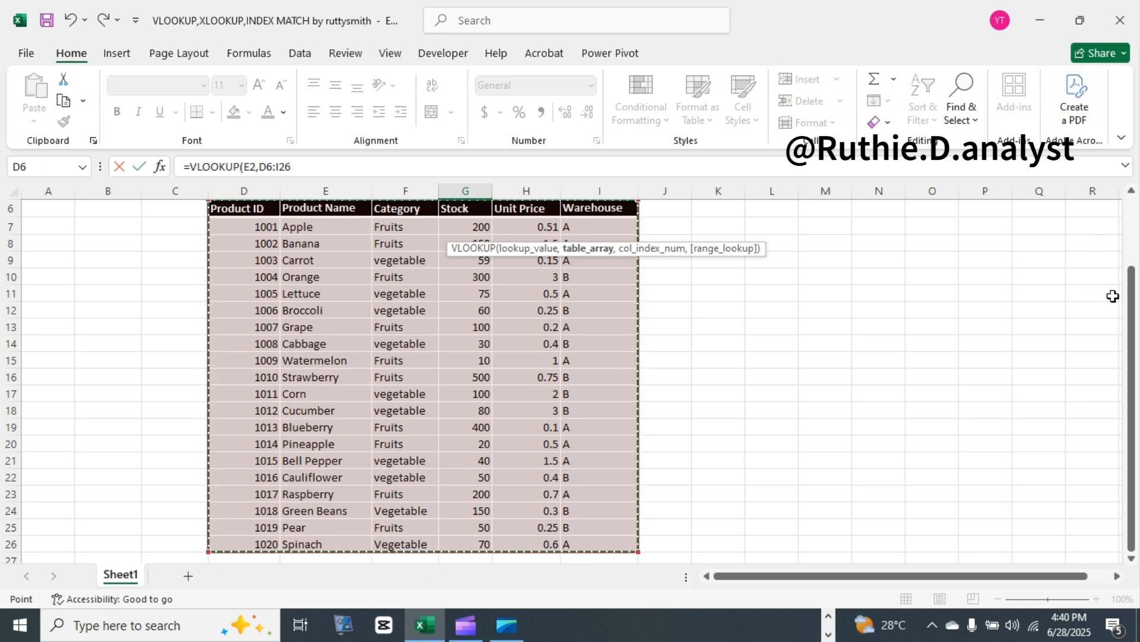
drag(1131, 291, 1043, 266)
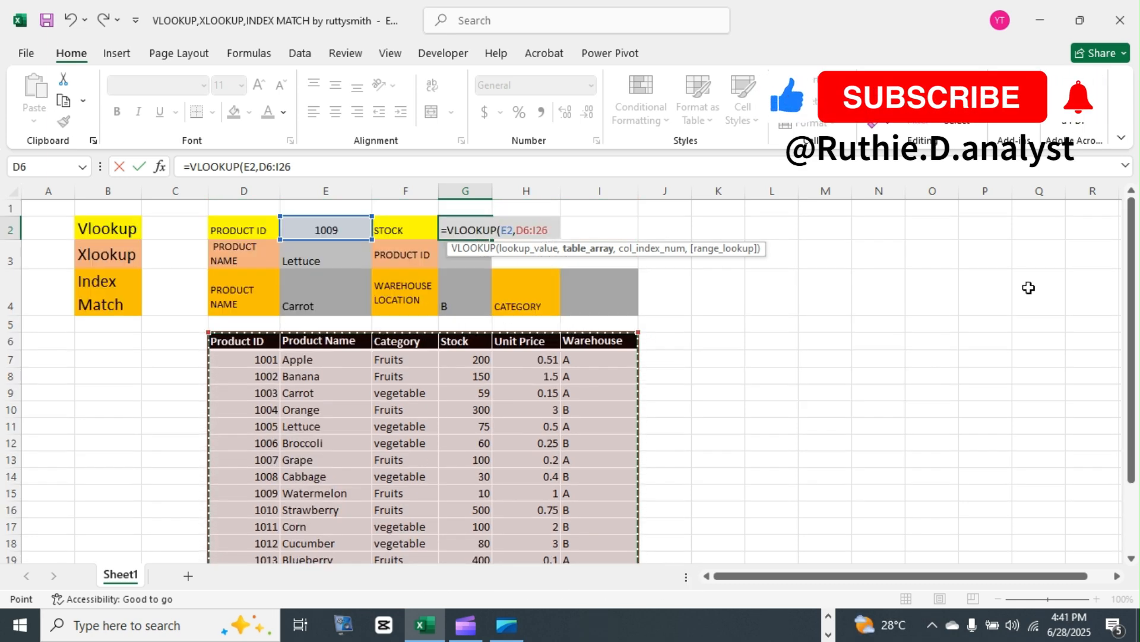
text(,)
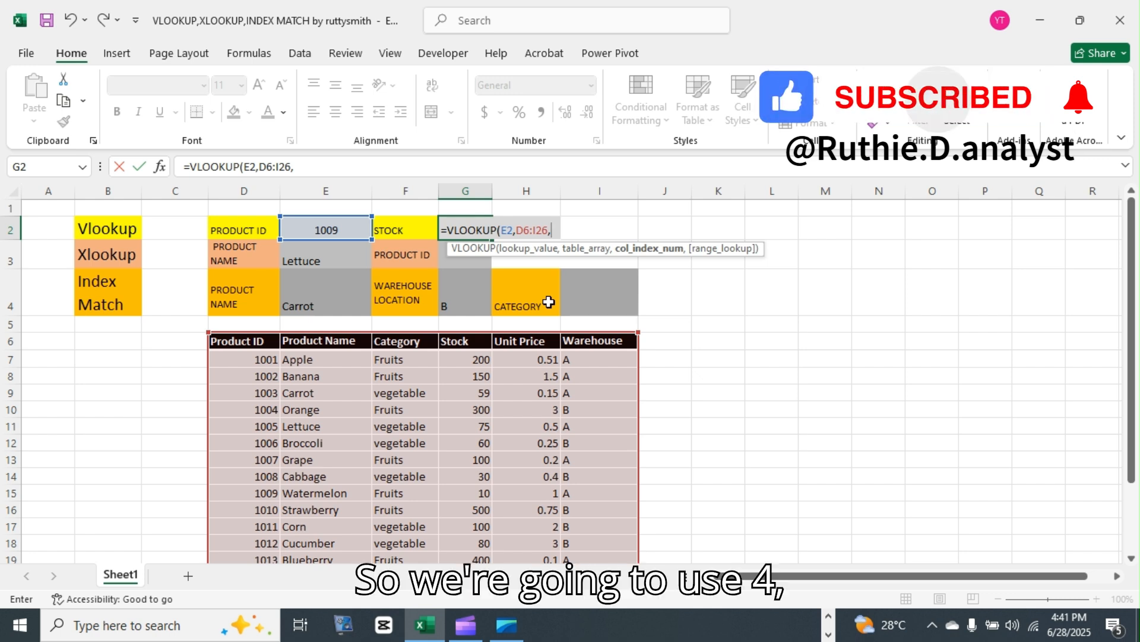
Step: Complete the VLOOKUP formula in G2 with column index 4 and FALSE for an exact match
text(4)
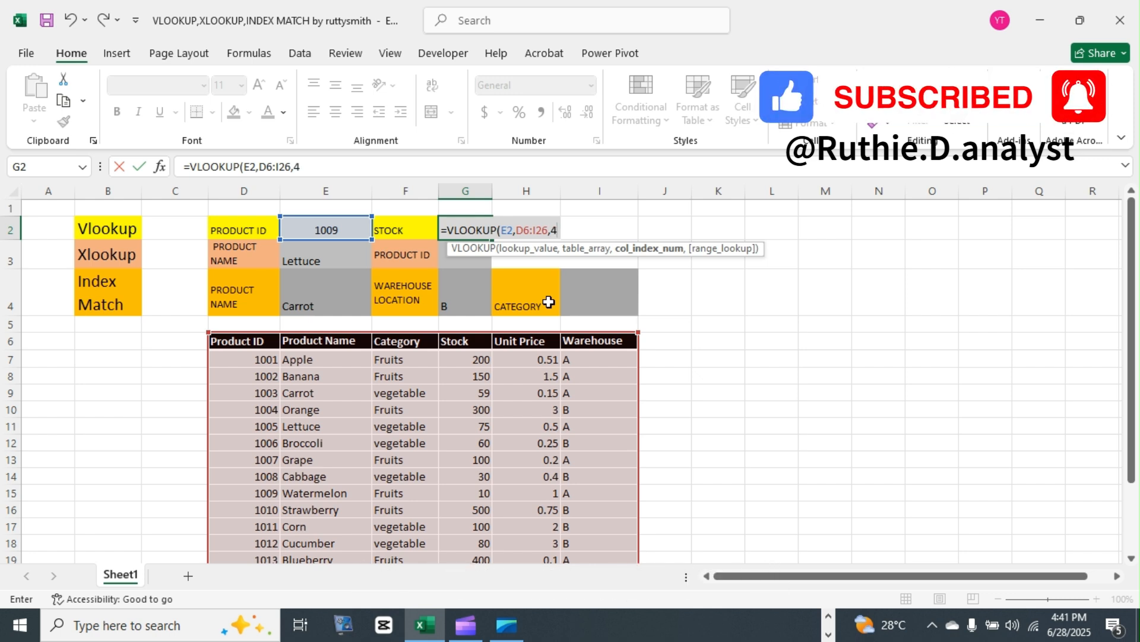
text(,)
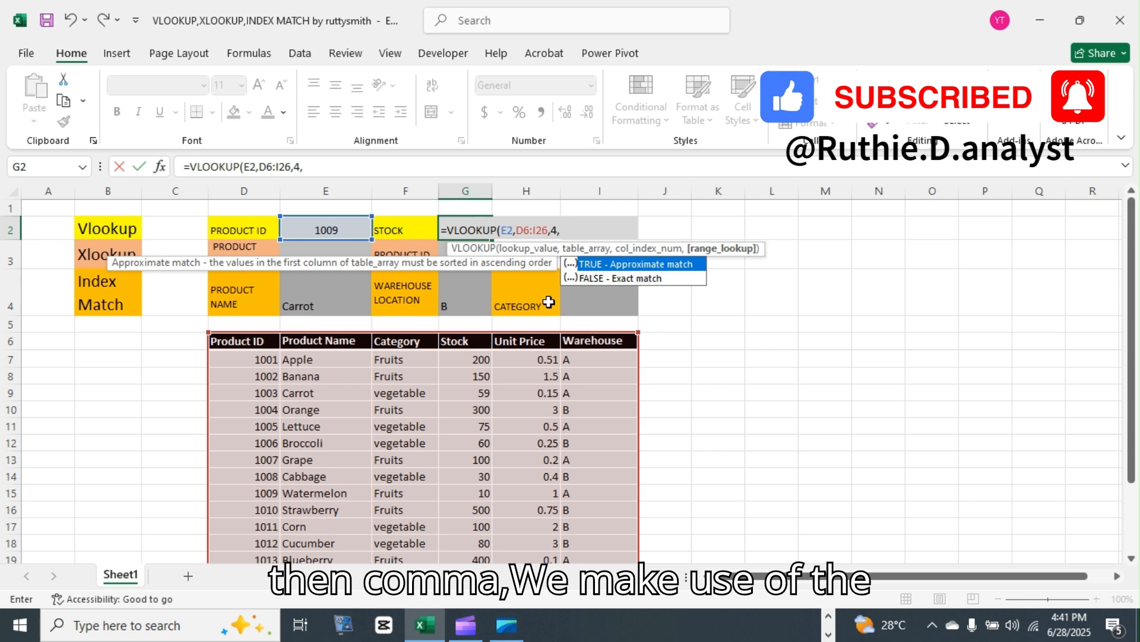
click(641, 284)
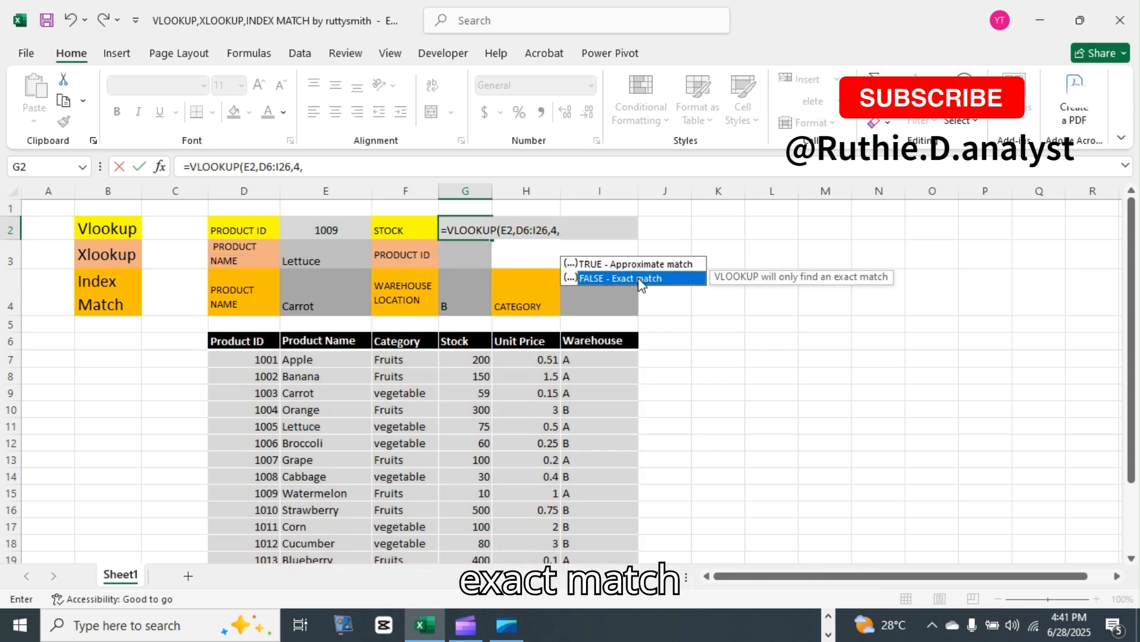
double_click(639, 279)
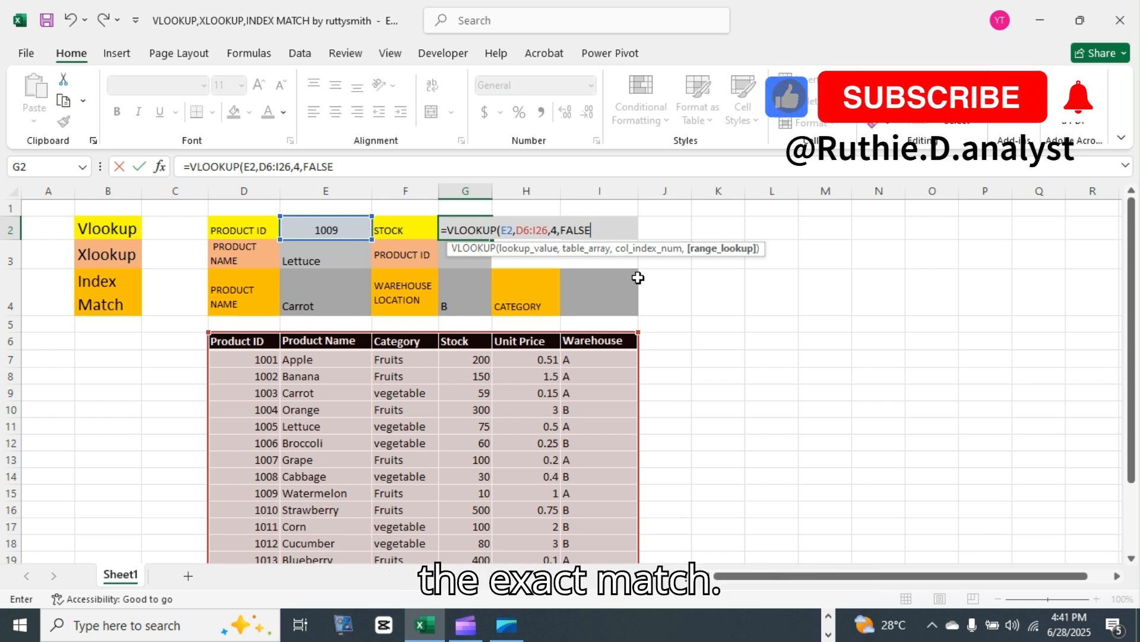
text())
key(Return)
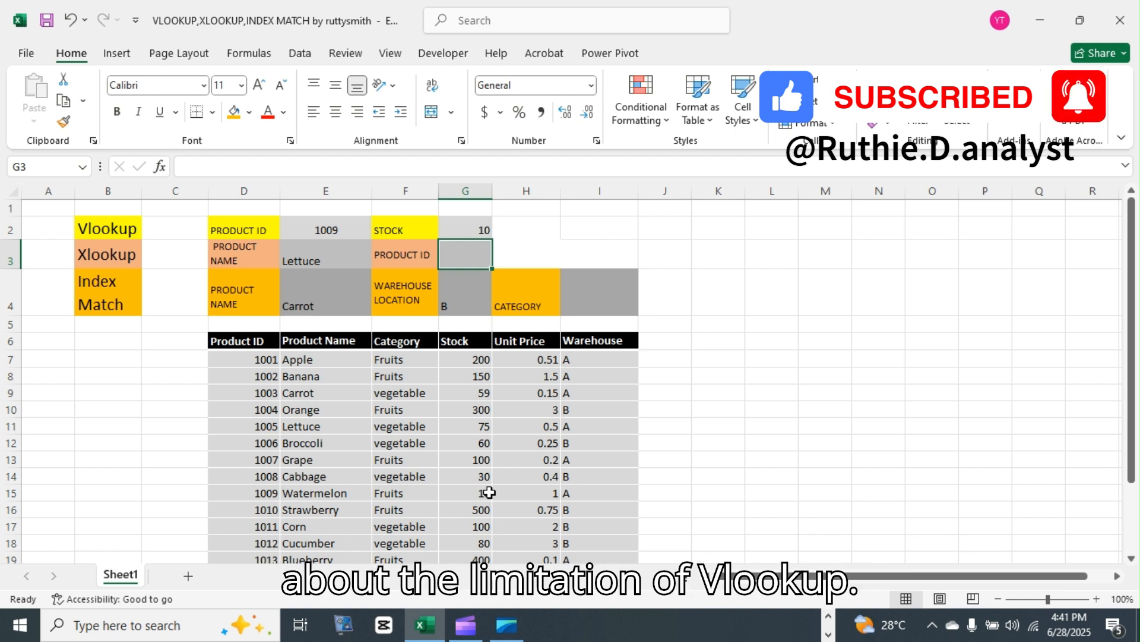
Step: Examine the arguments of the VLOOKUP formula in G2 without changing it
text(okup's Limitation)
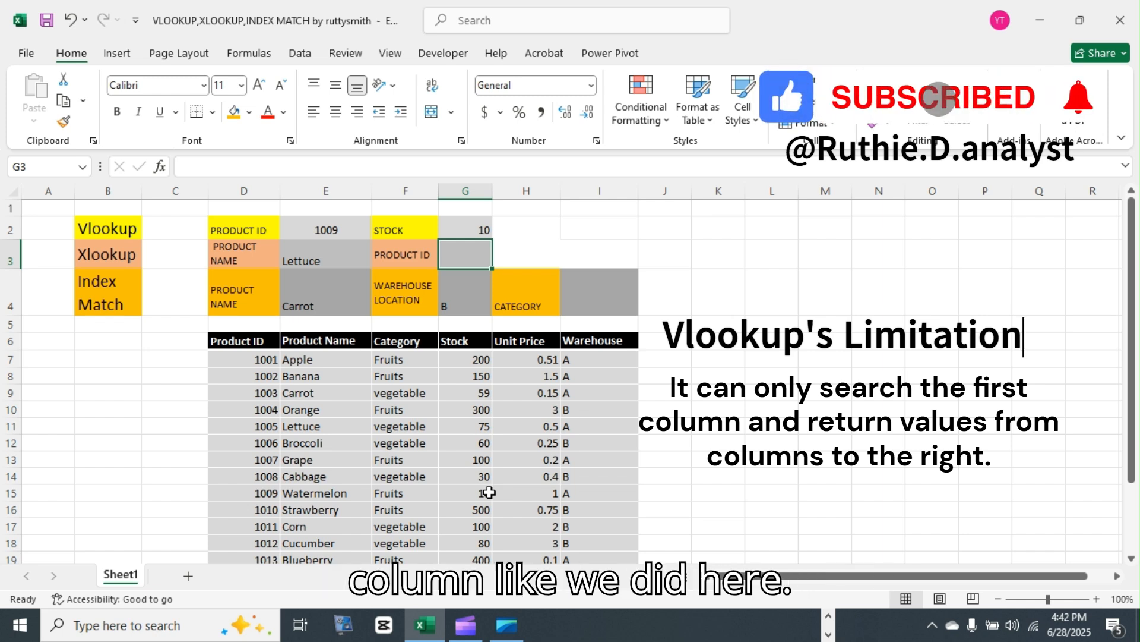
click(473, 230)
double_click(472, 229)
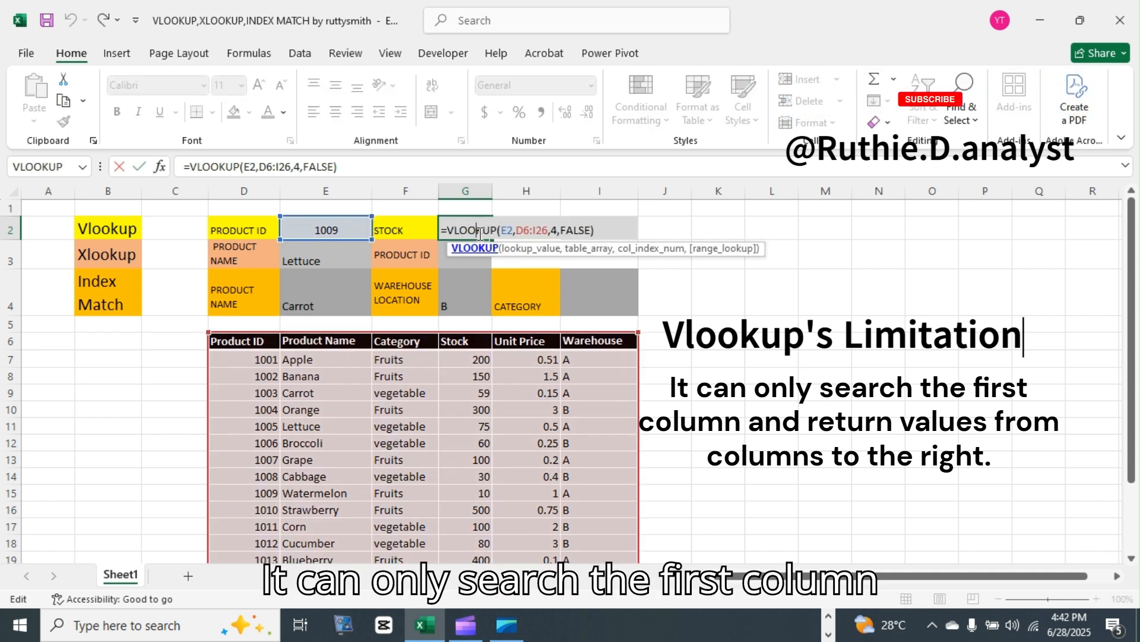
key(Return)
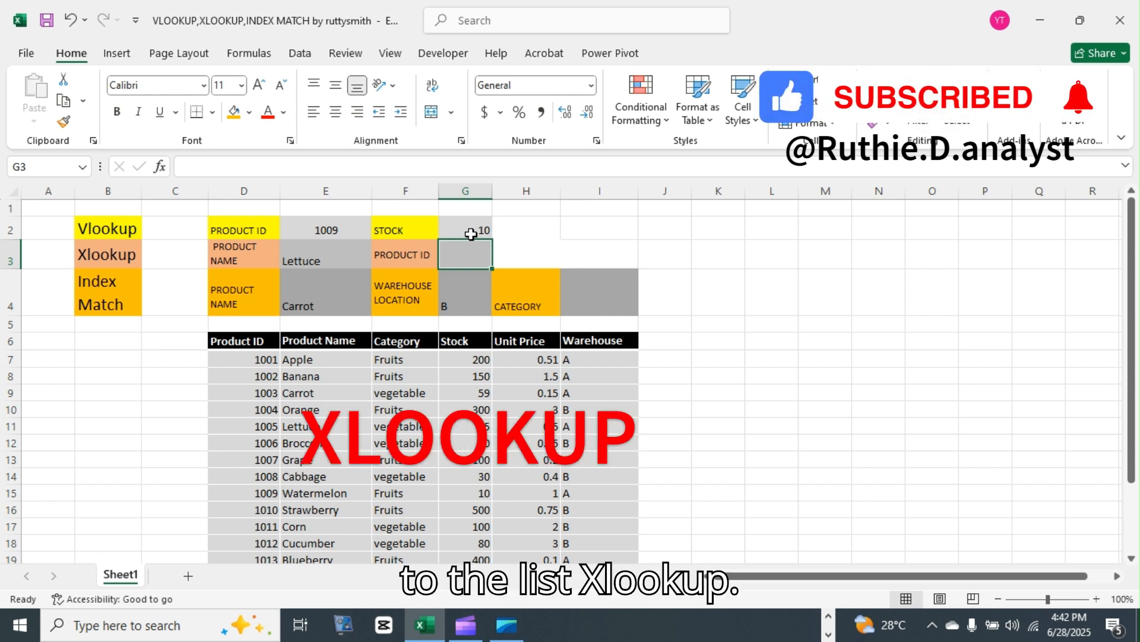
Step: Start an XLOOKUP formula in G3 with E3 as the lookup value and the Product Name column E6:E26 as the lookup array
text(=XLOOKUP()
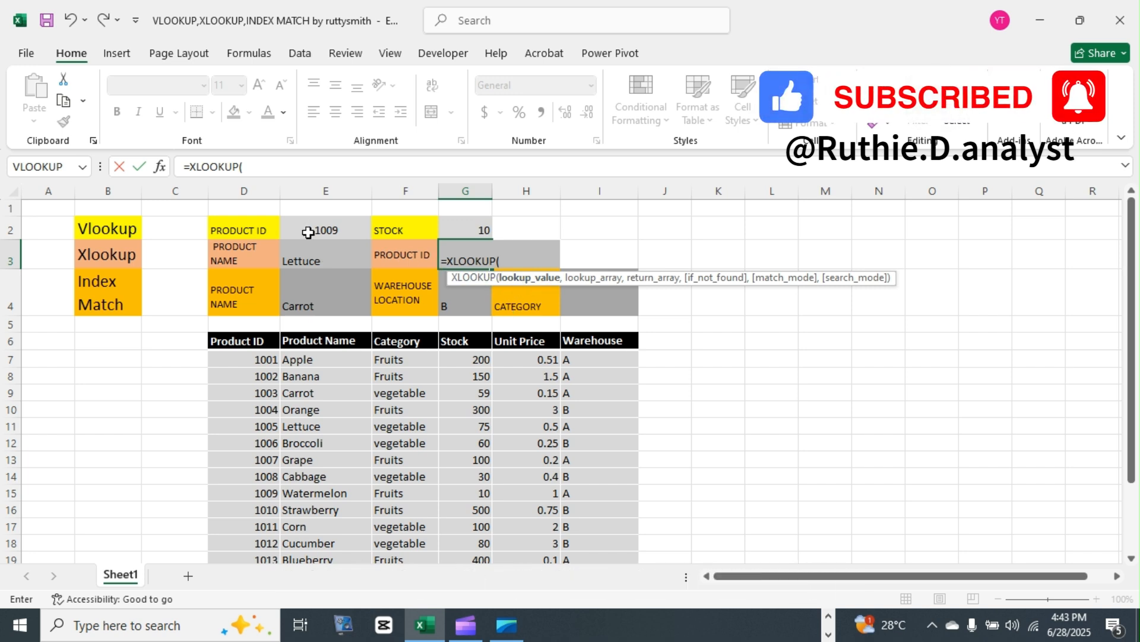
click(323, 257)
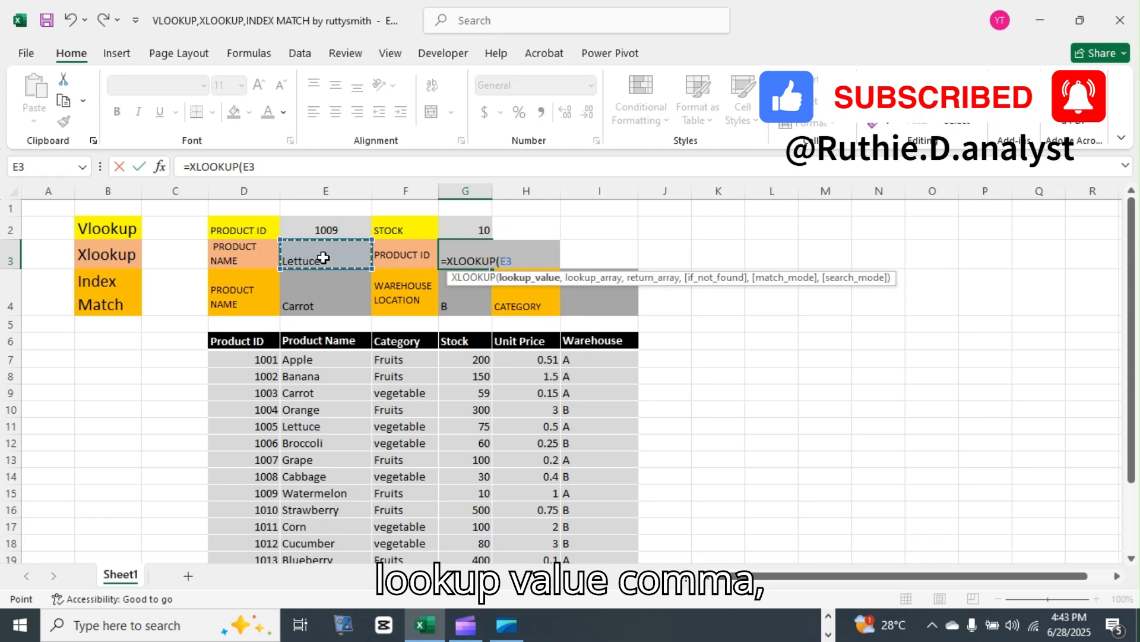
text(,)
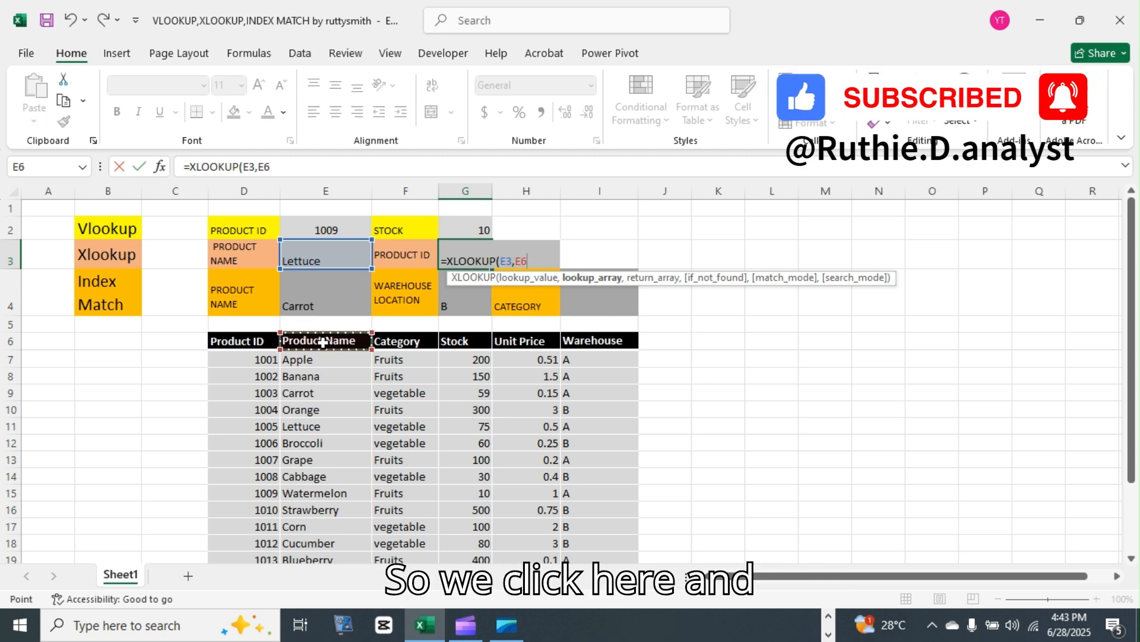
key(ctrl+shift+Down)
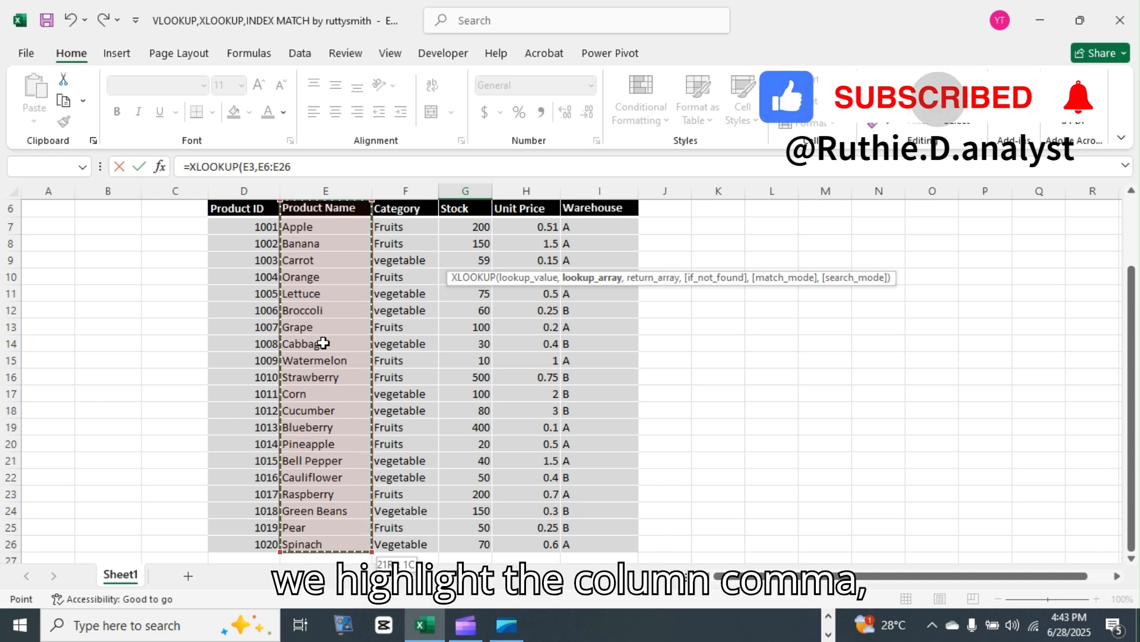
text(,)
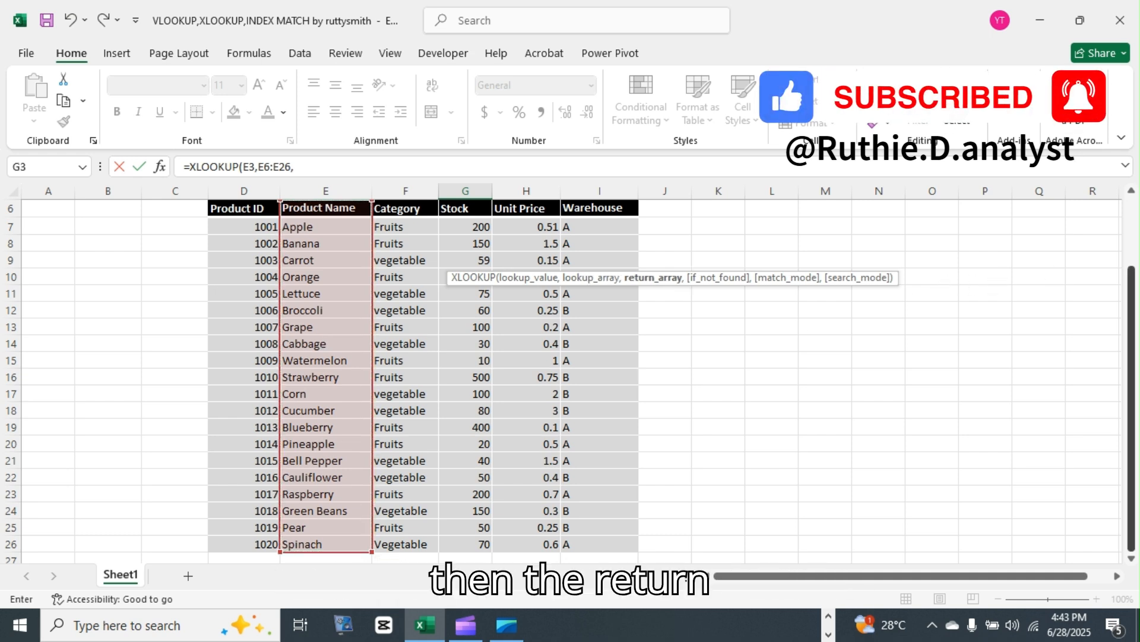
drag(1132, 304, 1132, 236)
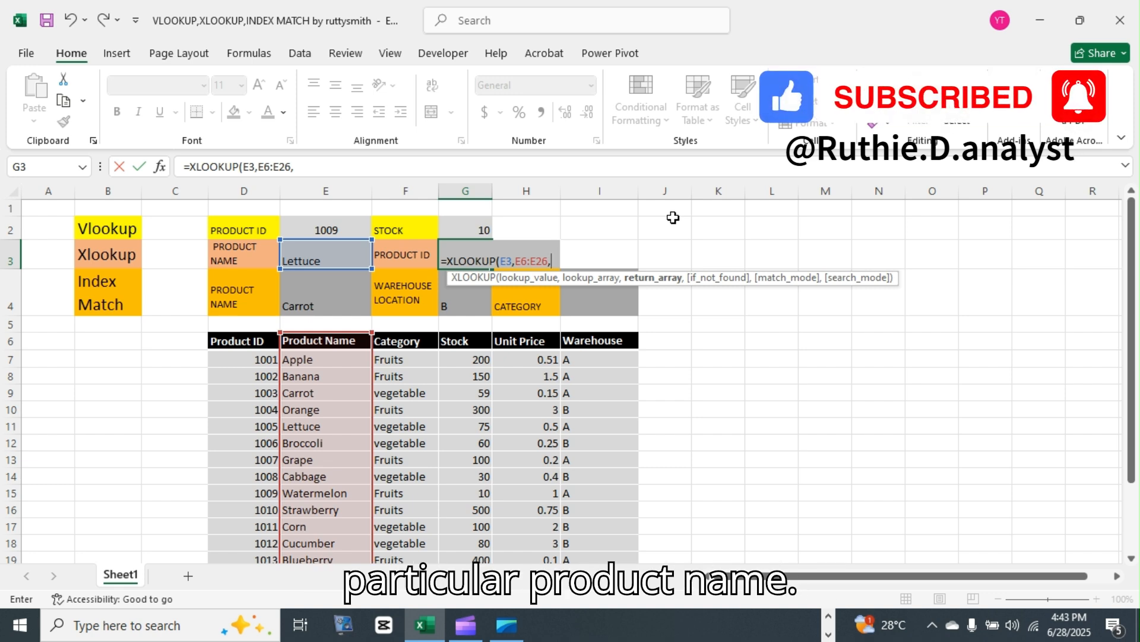
Step: Complete the XLOOKUP formula in G3 with the Product ID column D6:D26 as the return array, leaving out the optional arguments
click(250, 339)
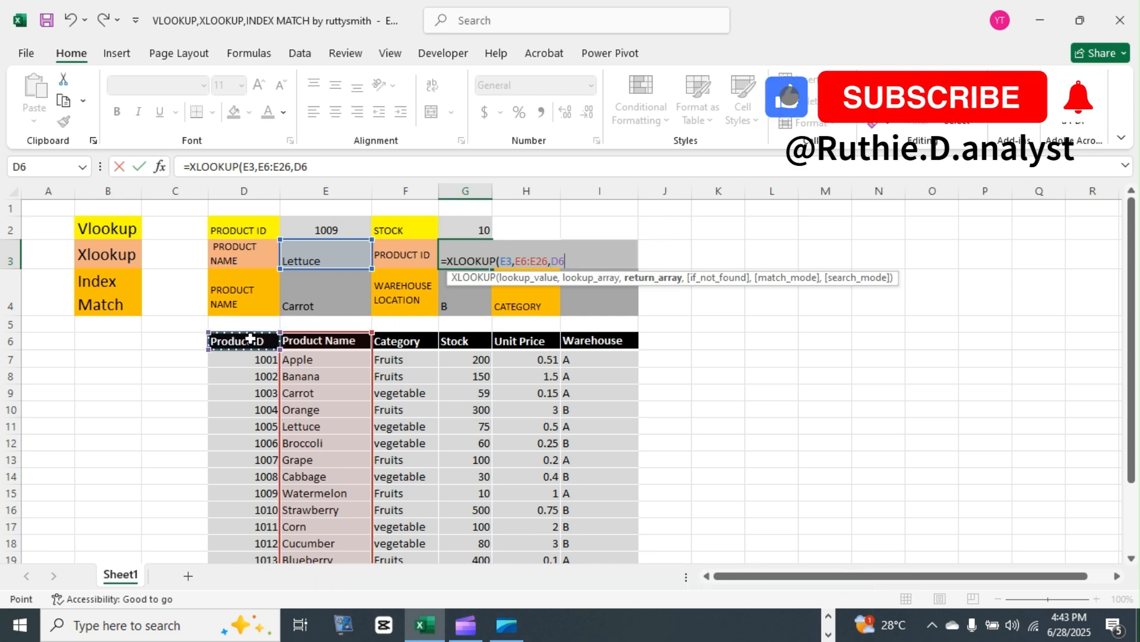
key(ctrl+shift+Down)
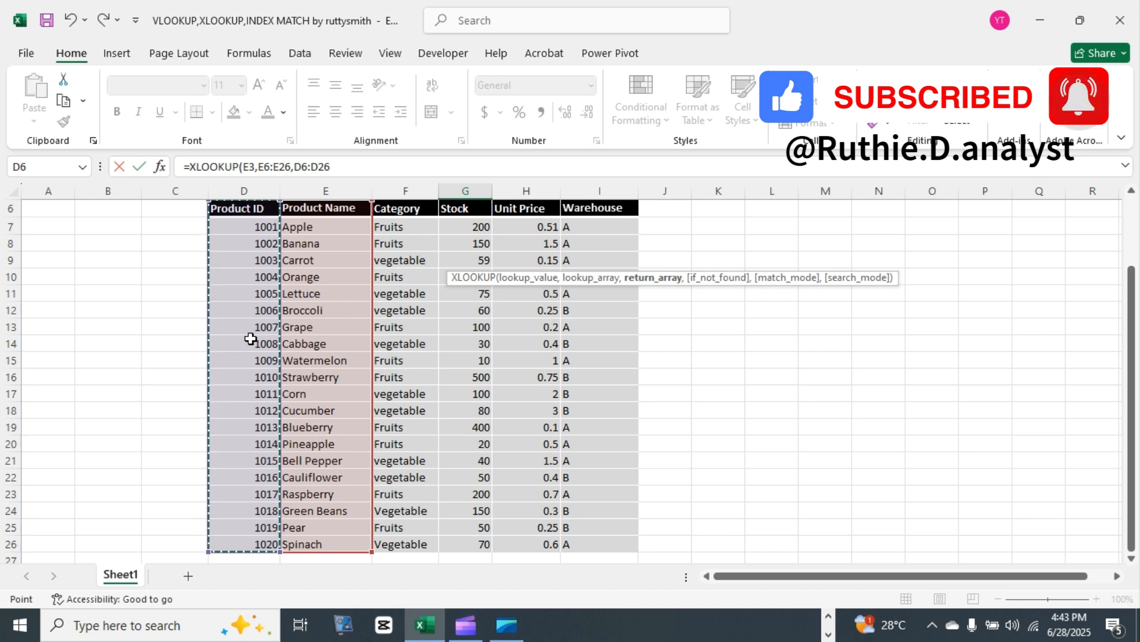
text(,)
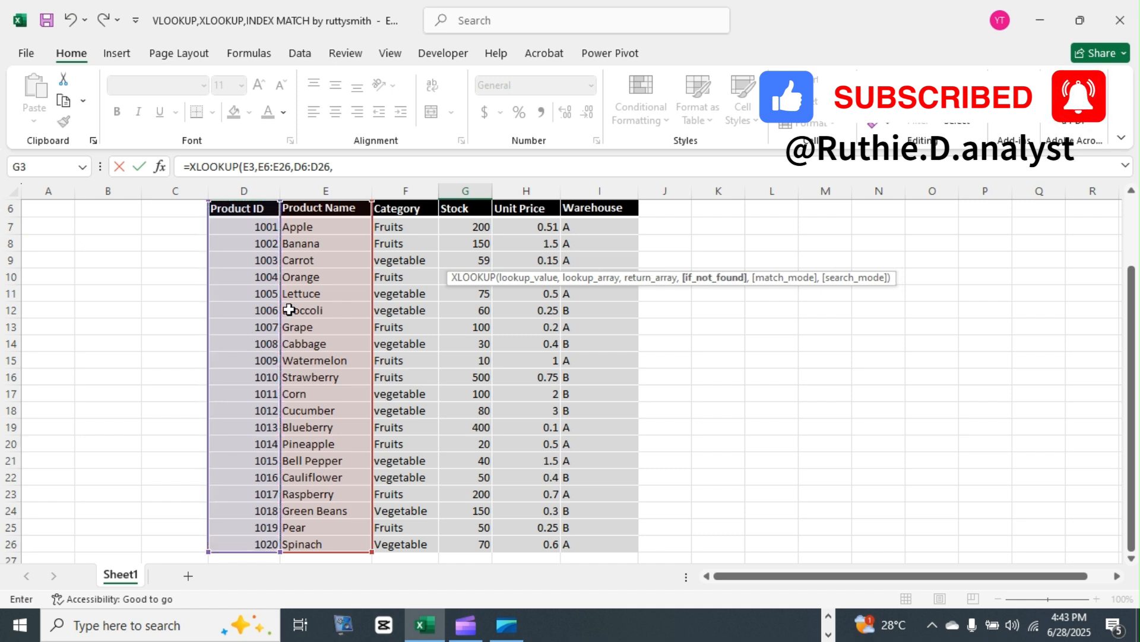
key(BackSpace)
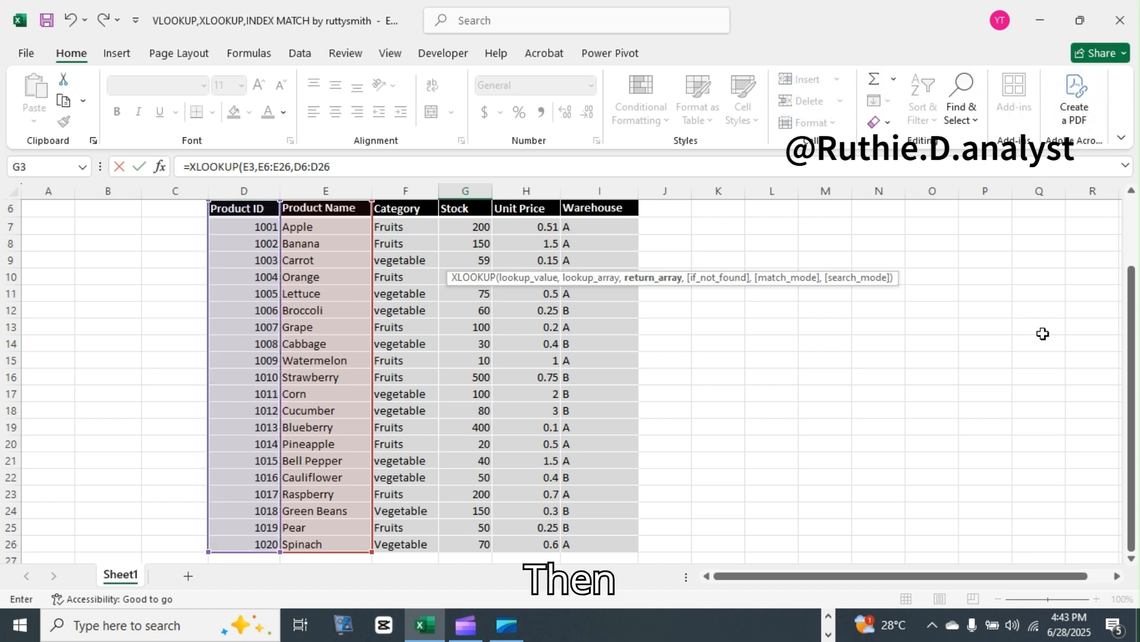
drag(1131, 314, 1131, 244)
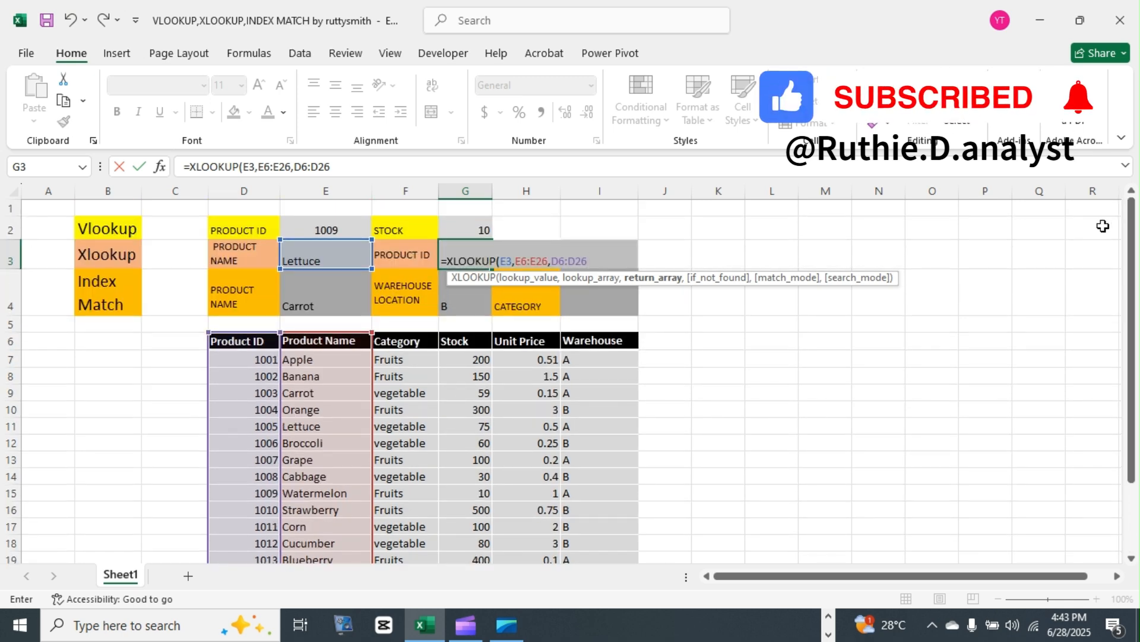
key(Return)
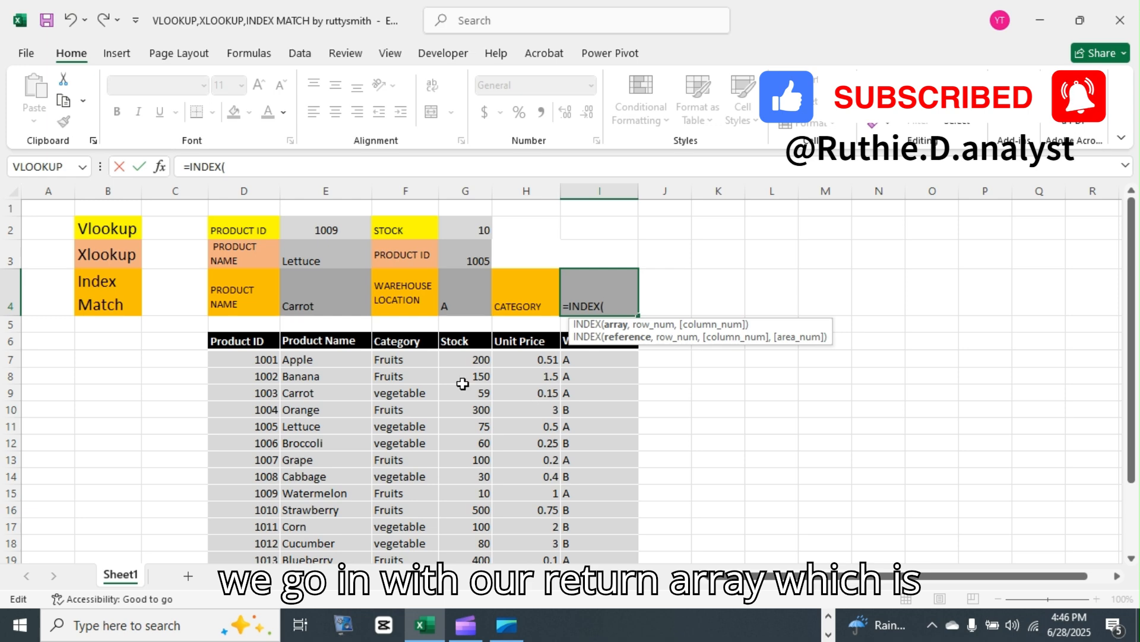
Step: Set the Category column F6:F26 as the INDEX array in I4 and nest a MATCH function with lookup value 1
click(415, 344)
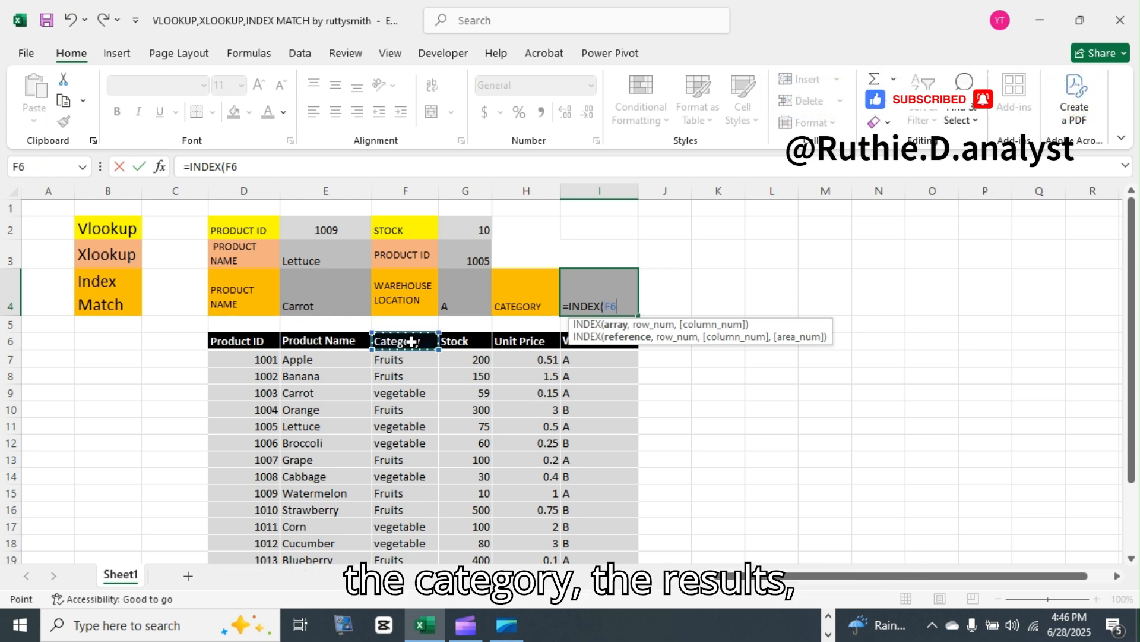
key(ctrl+shift+Down)
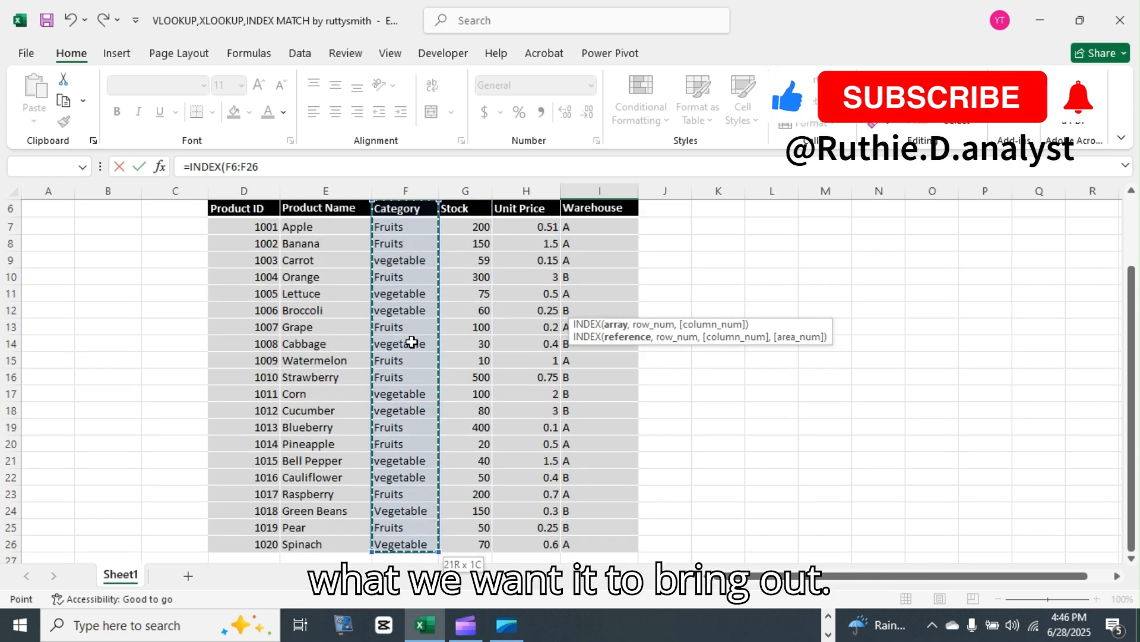
text(,)
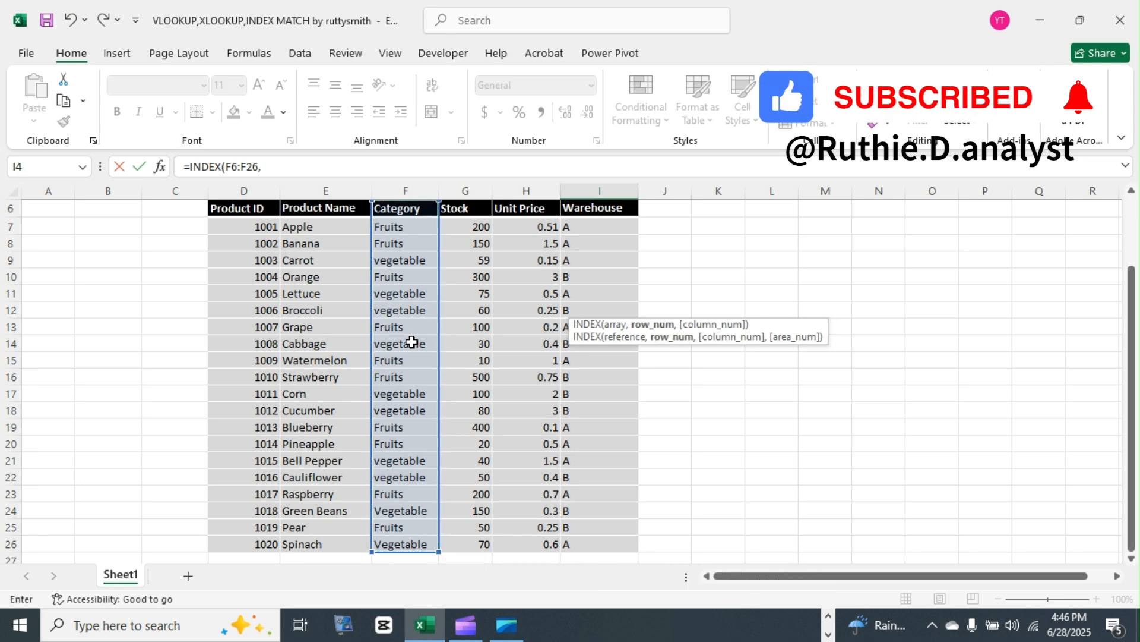
drag(1129, 288, 1129, 218)
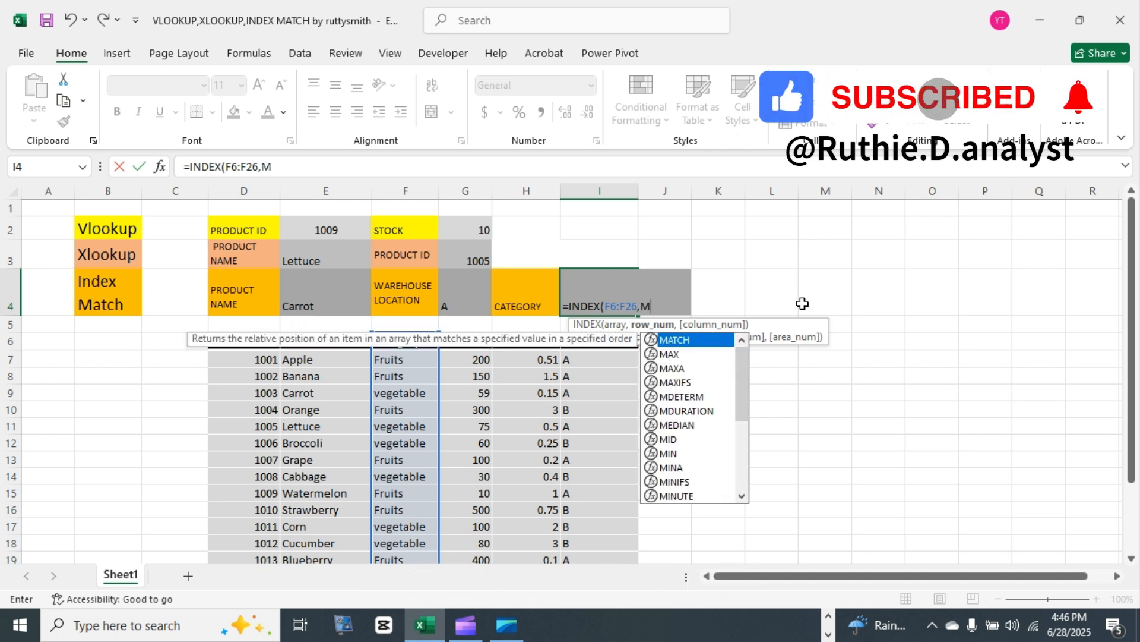
key(Tab)
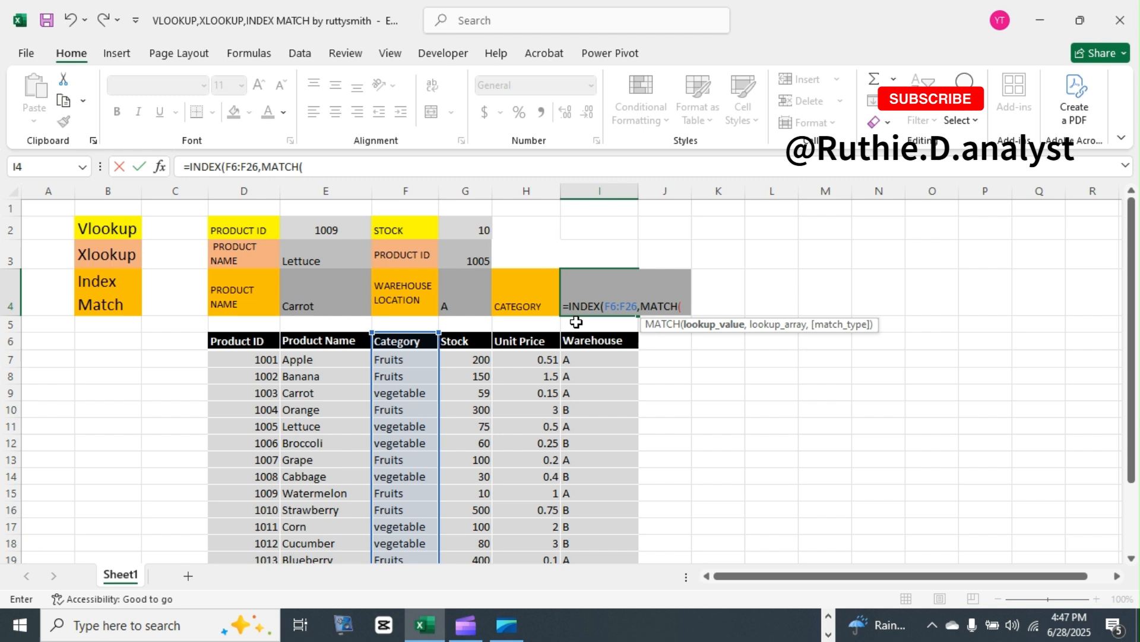
text(1)
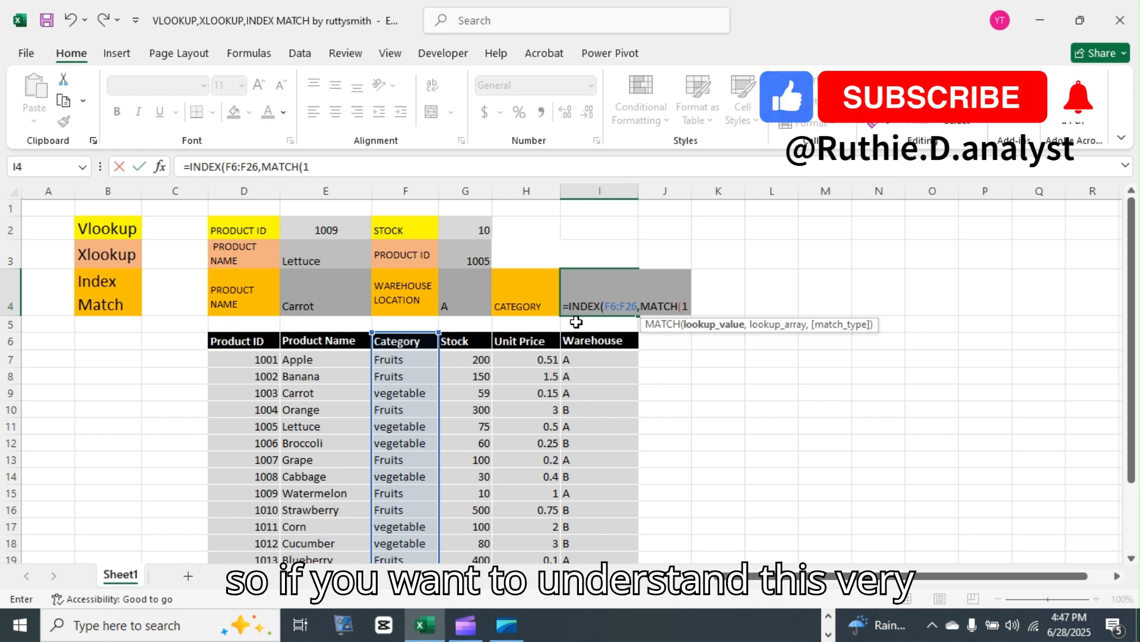
text(,)
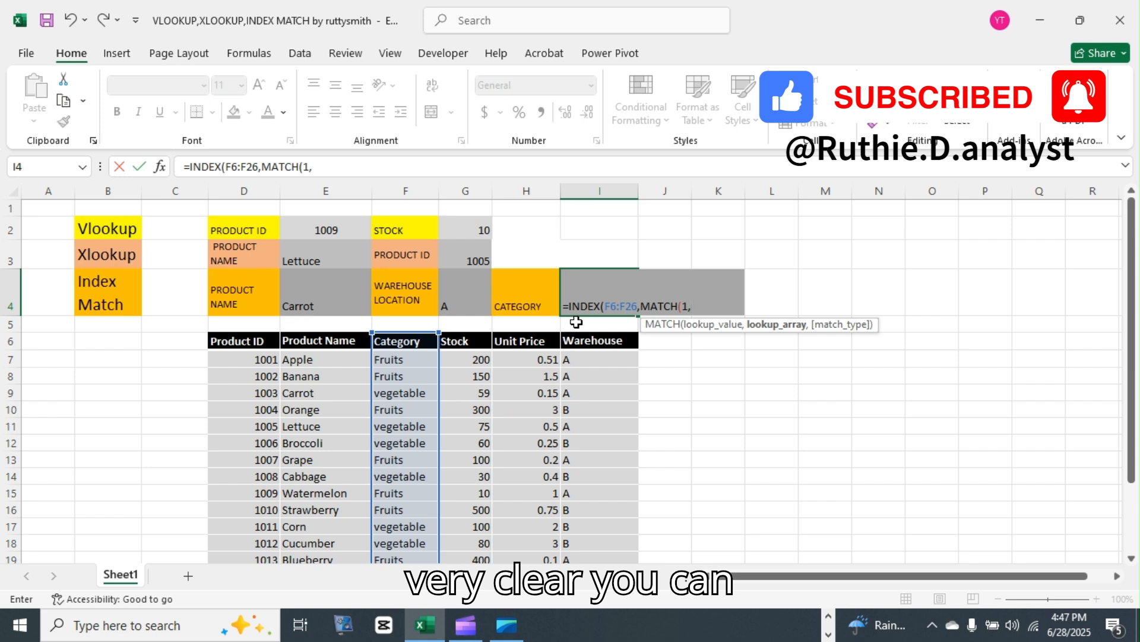
Step: Add the first MATCH criterion (E6:E26="Carrot") on the Product Name column, followed by a multiplication sign
text(()
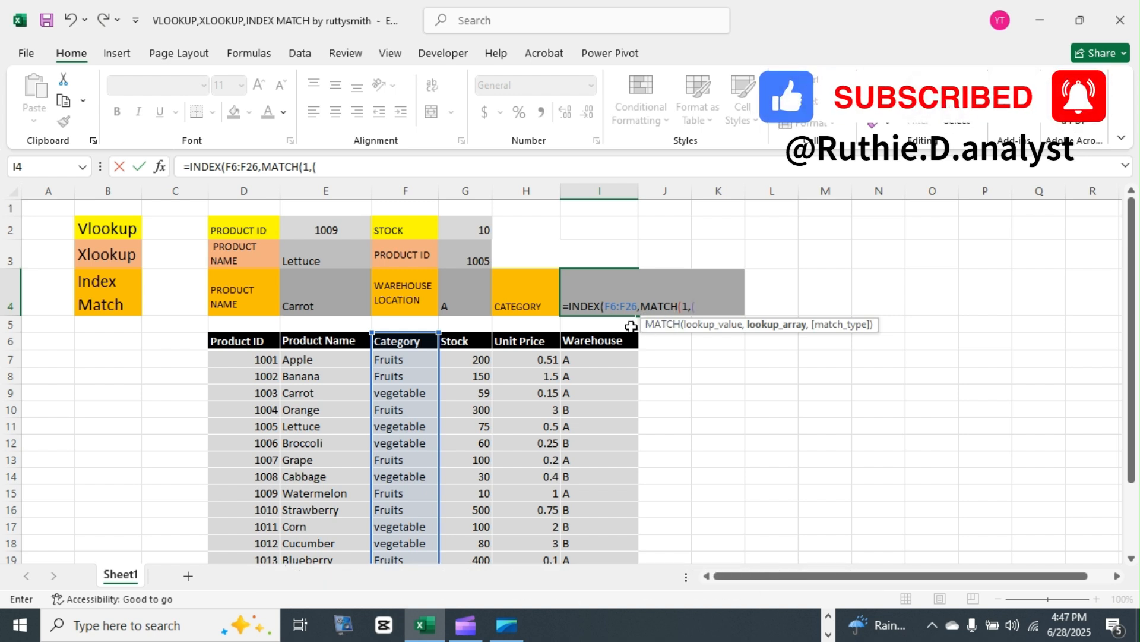
click(321, 339)
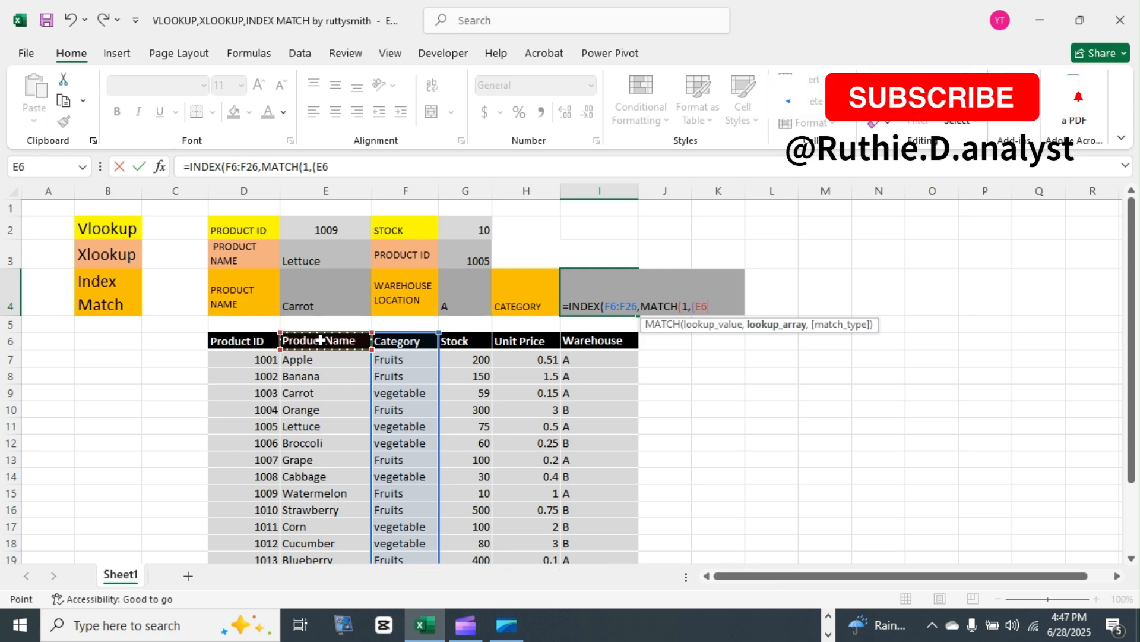
key(ctrl+shift+Down)
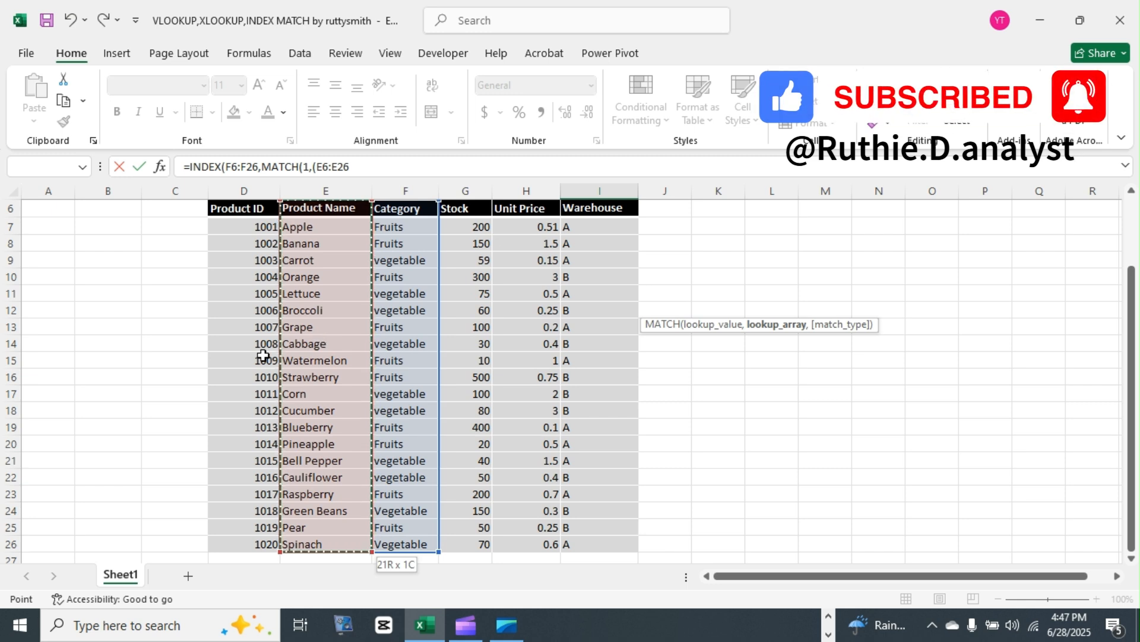
text(=)
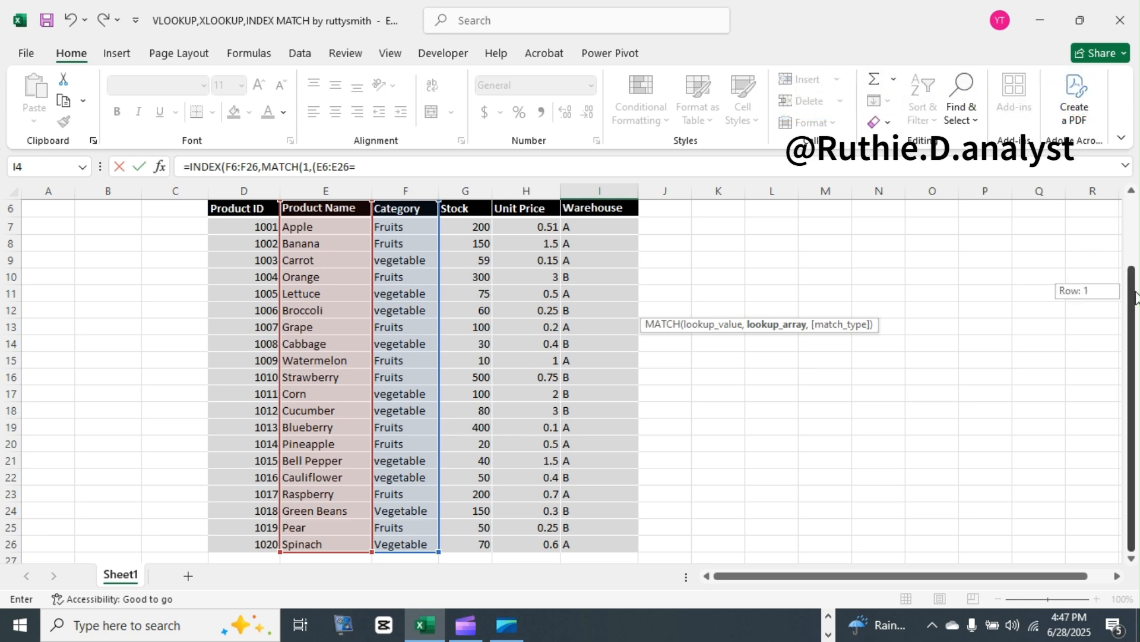
drag(1134, 297, 1133, 231)
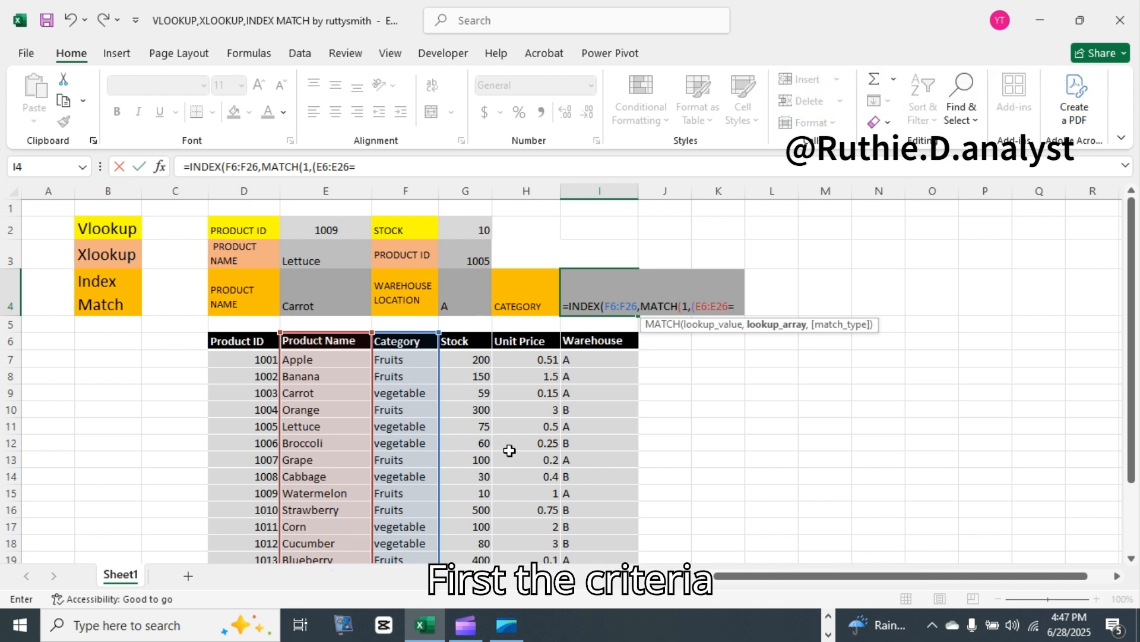
text(")
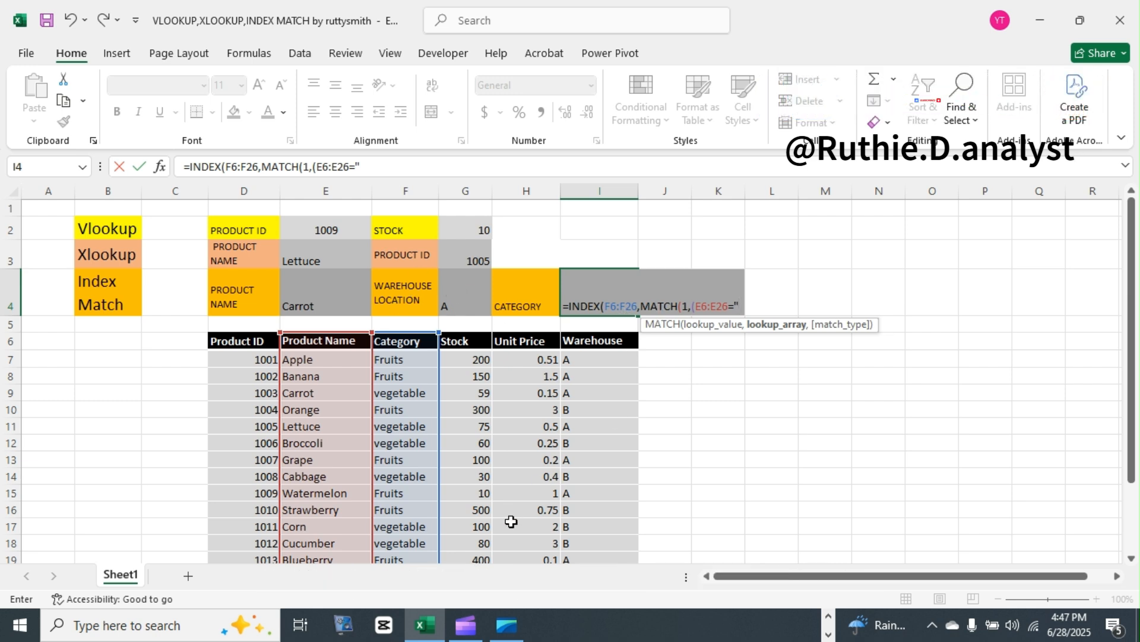
text(Carr)
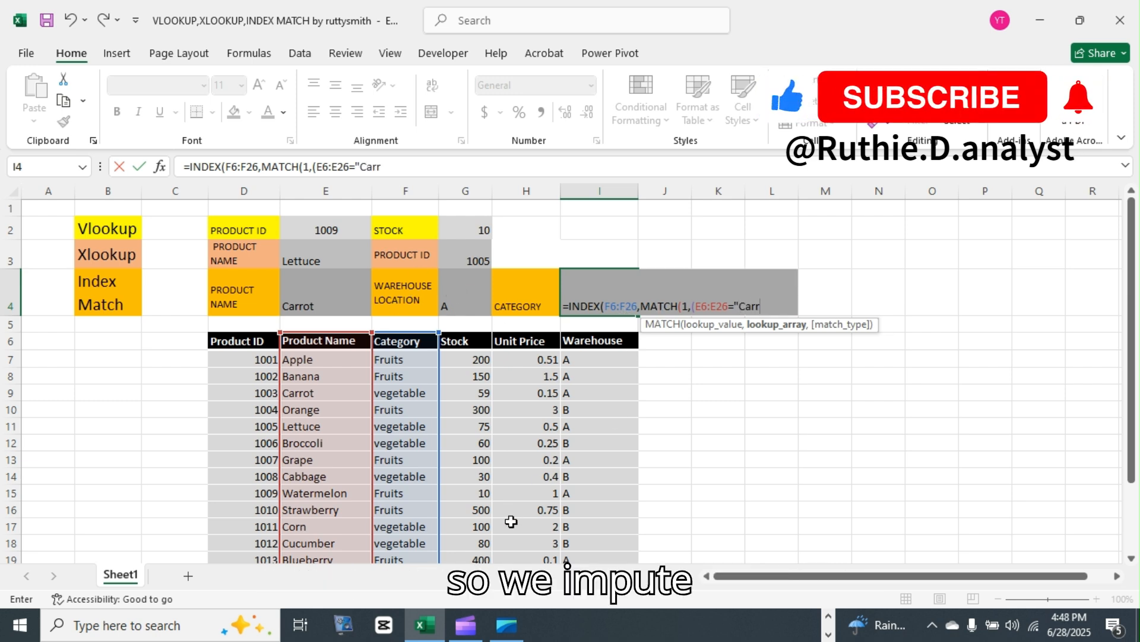
text(ot)
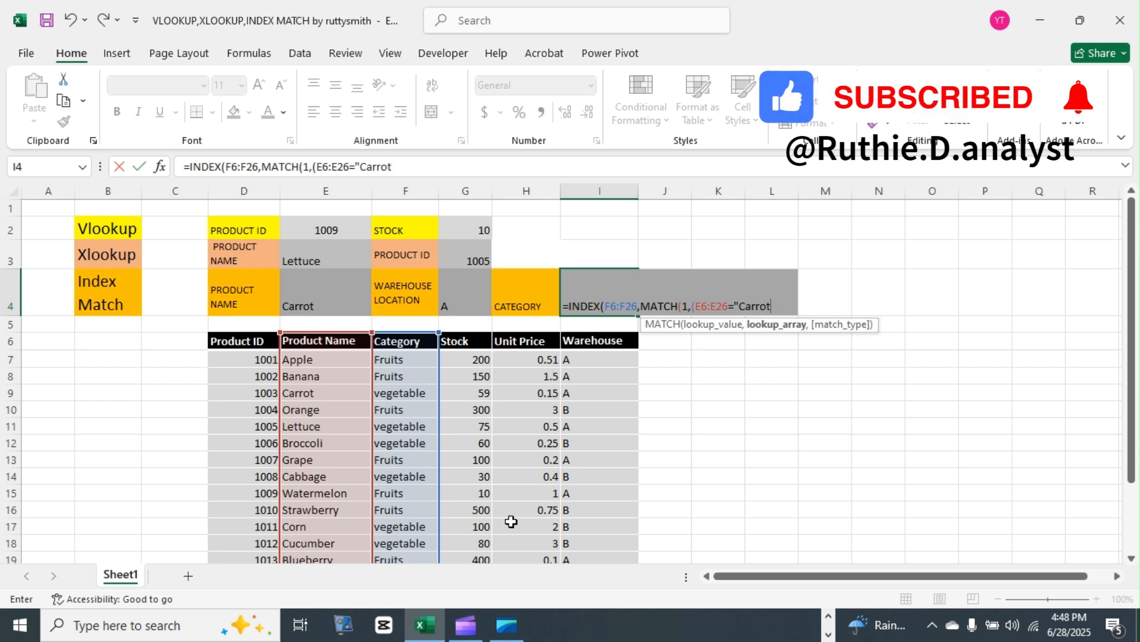
text(")*)
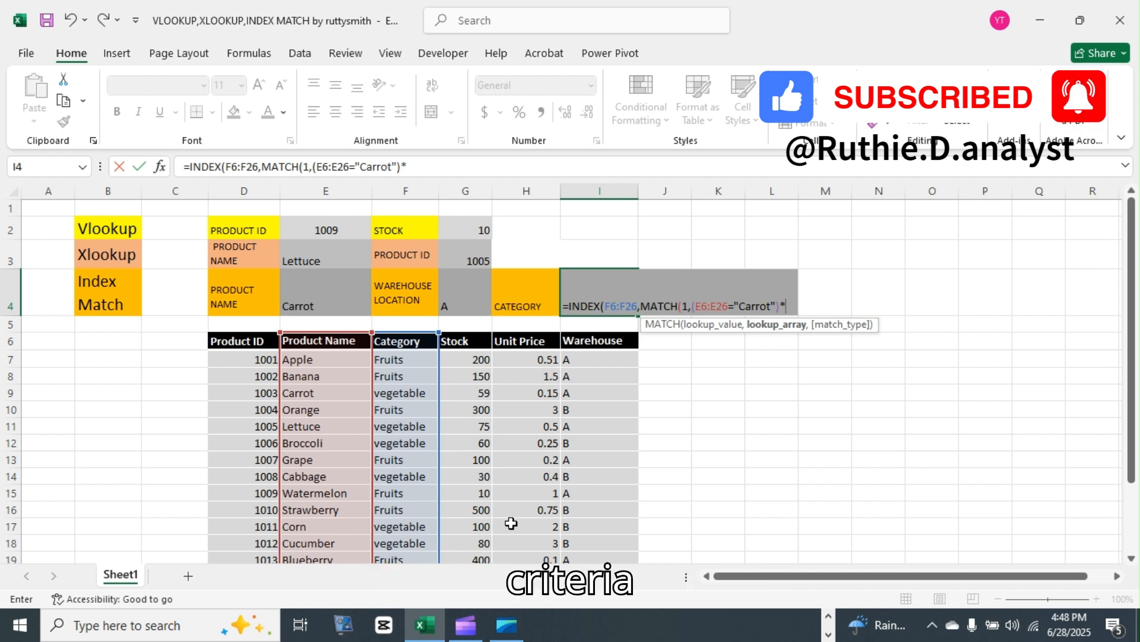
Step: Add the second MATCH criterion (I6:I26="A") on the Warehouse column
text())
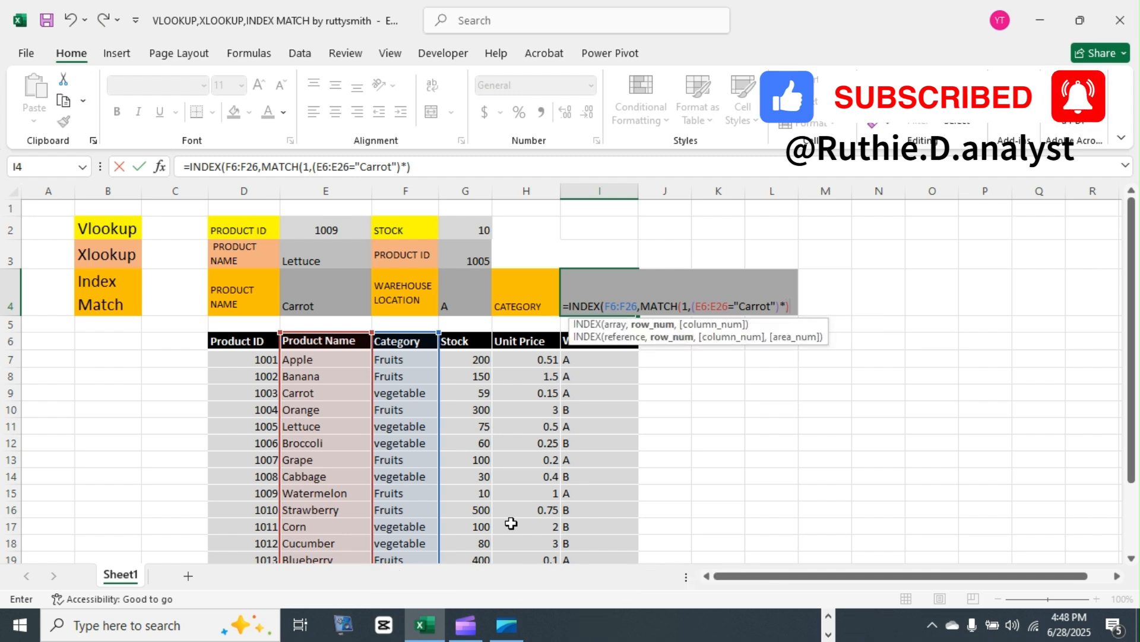
key(BackSpace)
text(()
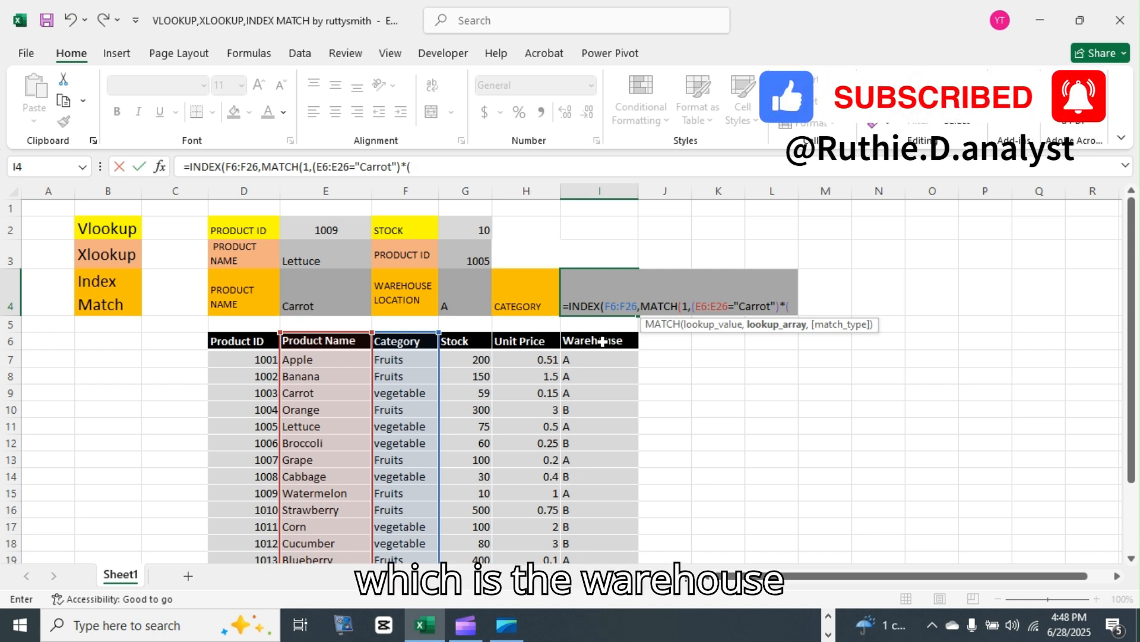
click(602, 341)
key(ctrl+shift+Down)
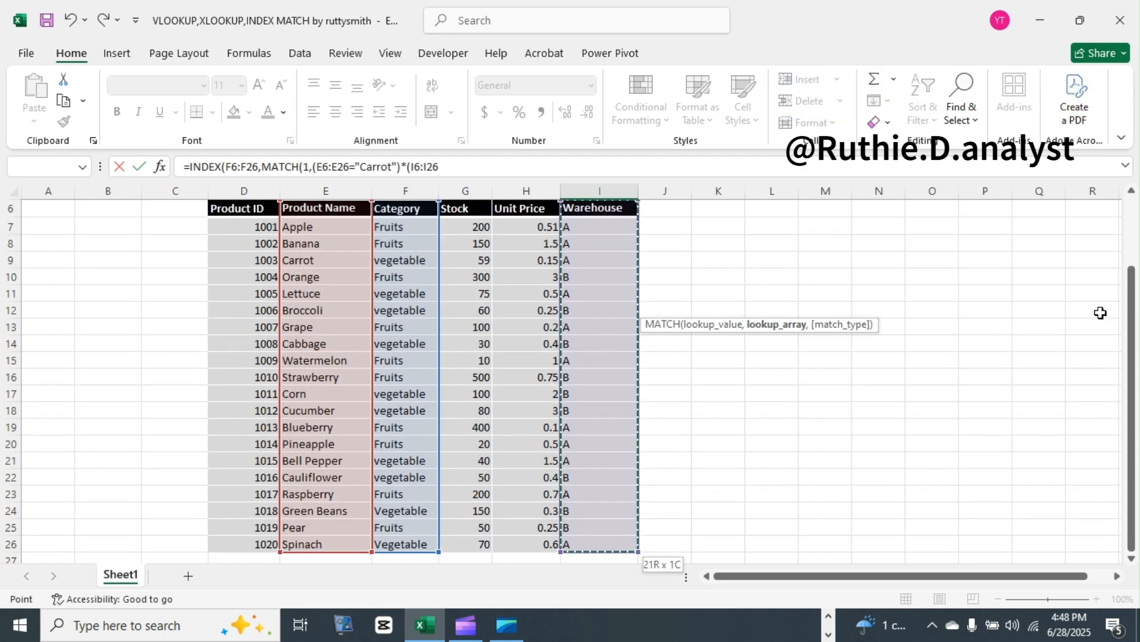
drag(1132, 281, 1131, 211)
text(=)
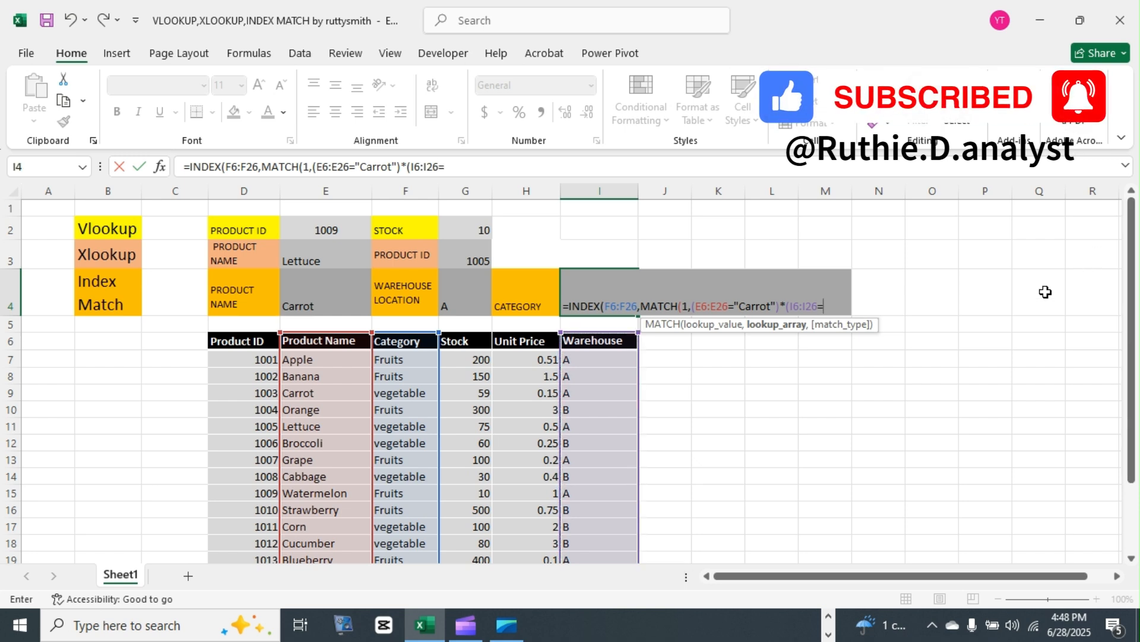
text(")
Step: Complete the INDEX MATCH formula in I4 with match type 0 for an exact match and close both functions
text(,)
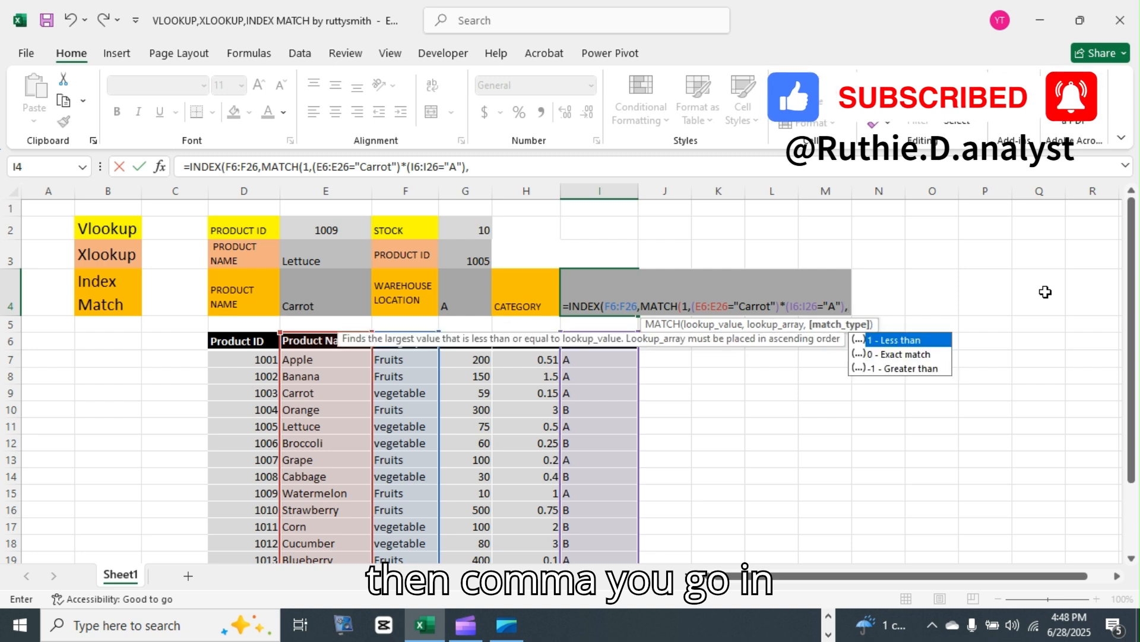
key(Down)
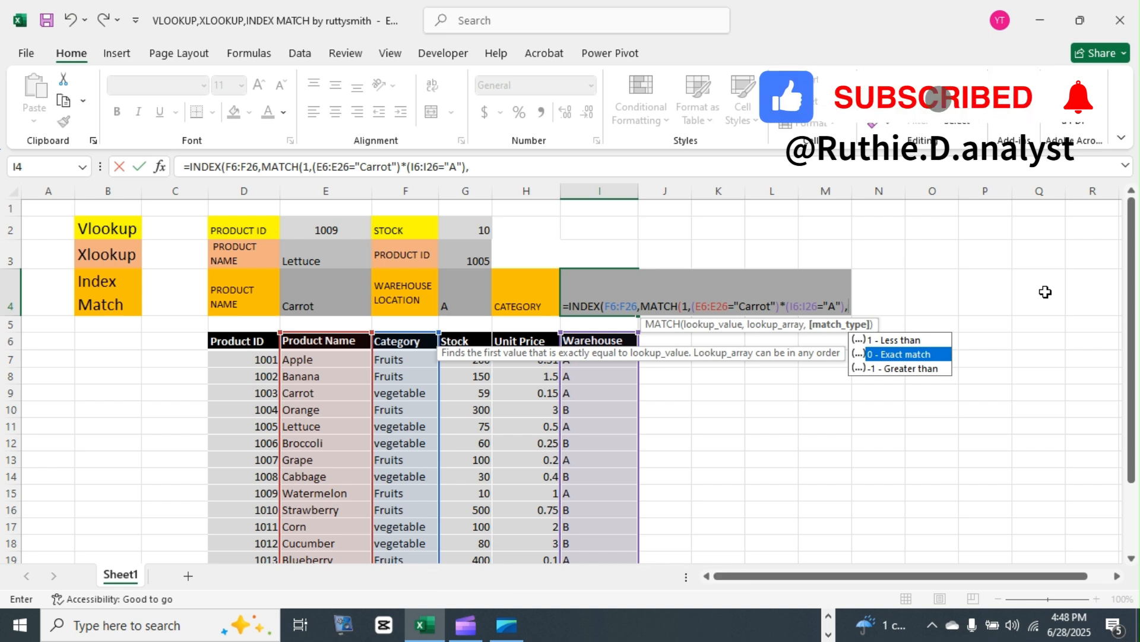
key(Tab)
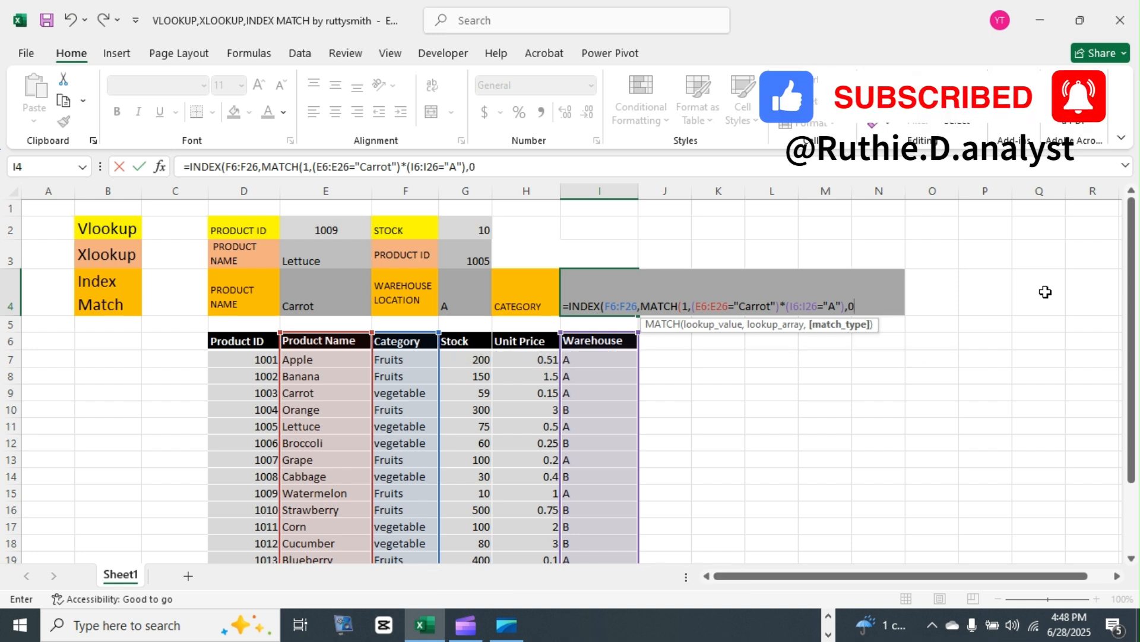
text()))
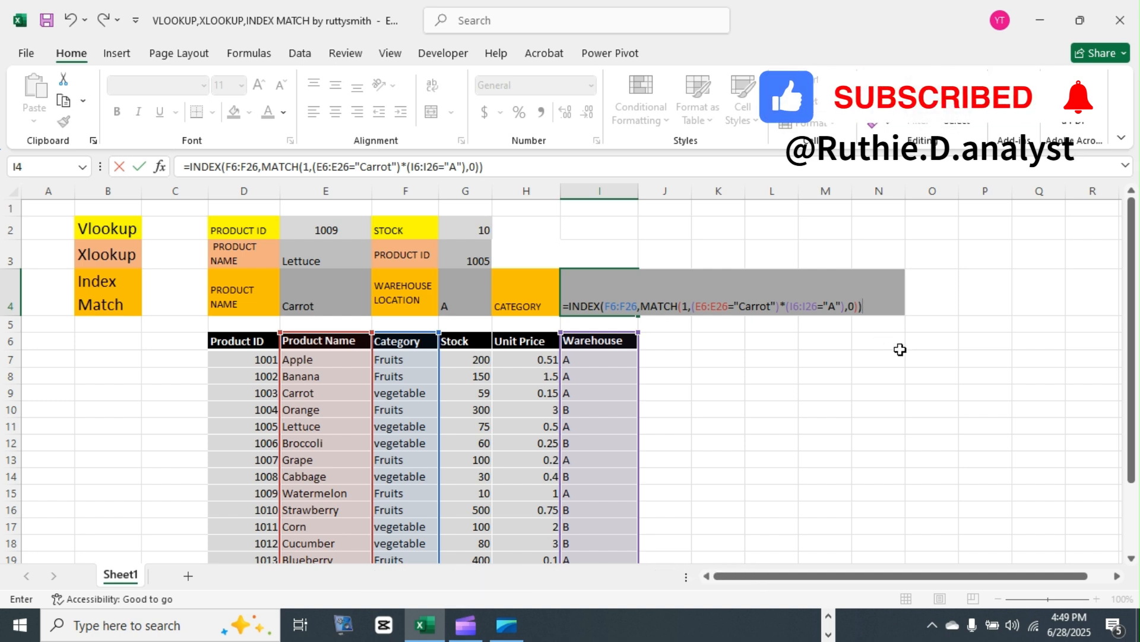
key(Return)
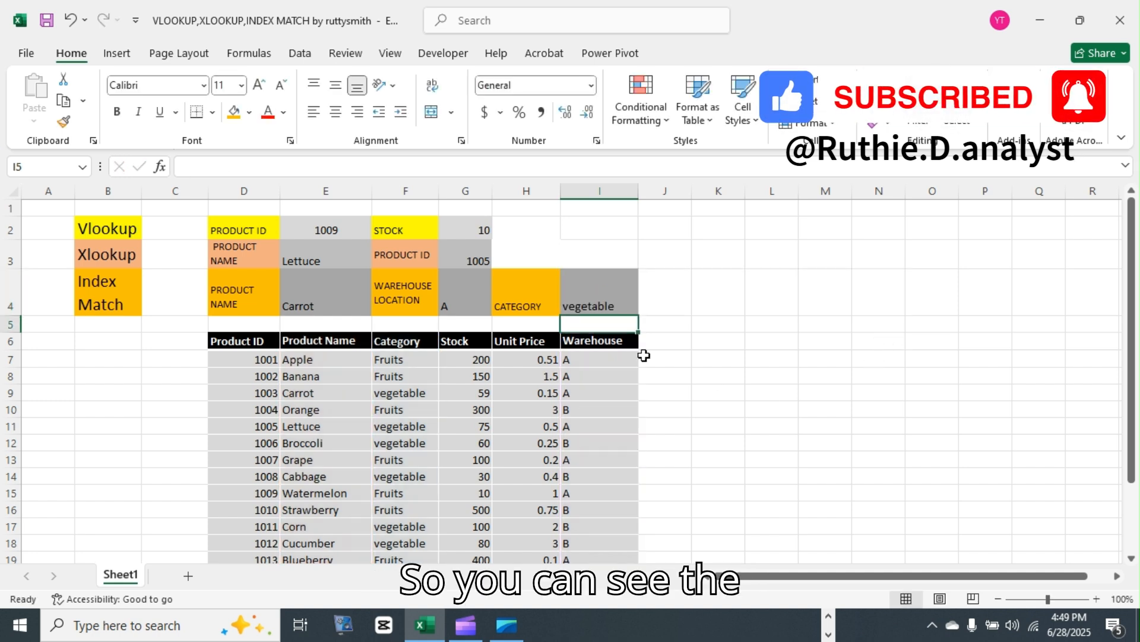